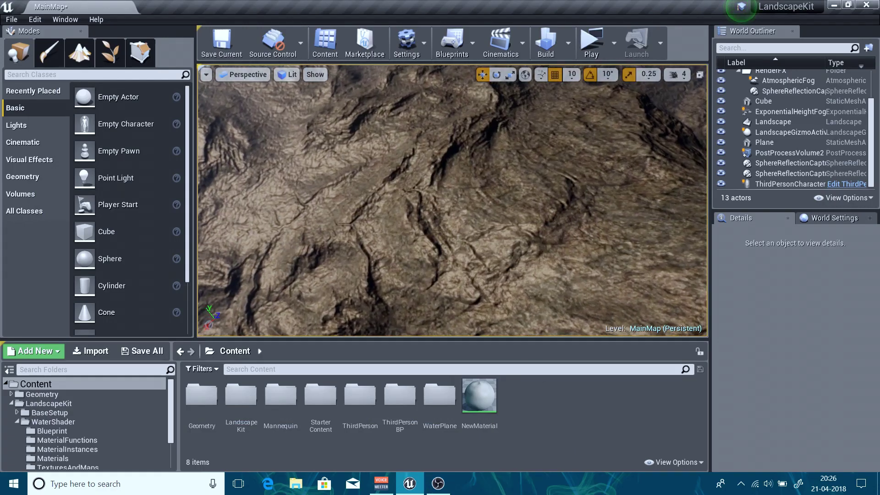
- Examine the mountain landscape's rock surface from several distances and angles, adjusting the camera speed along the way
right_click_drag(431, 275, 431, 280)
left_click(678, 74)
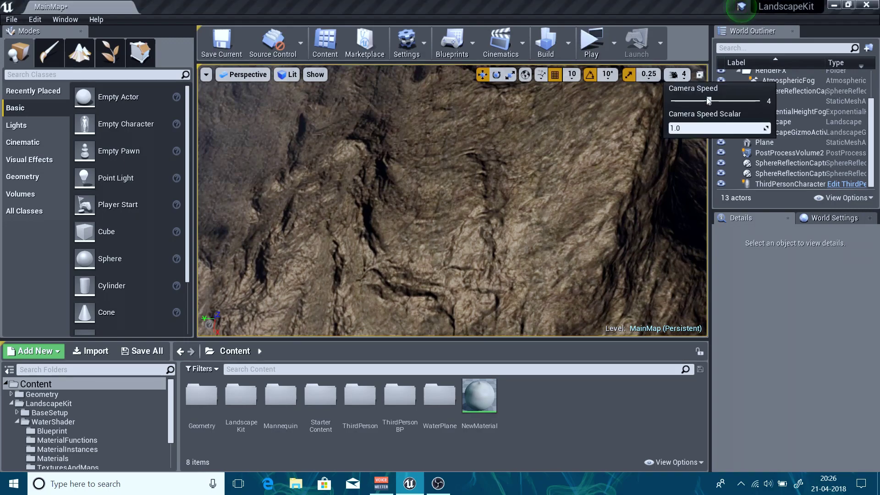
right_click_drag(544, 157, 642, 78)
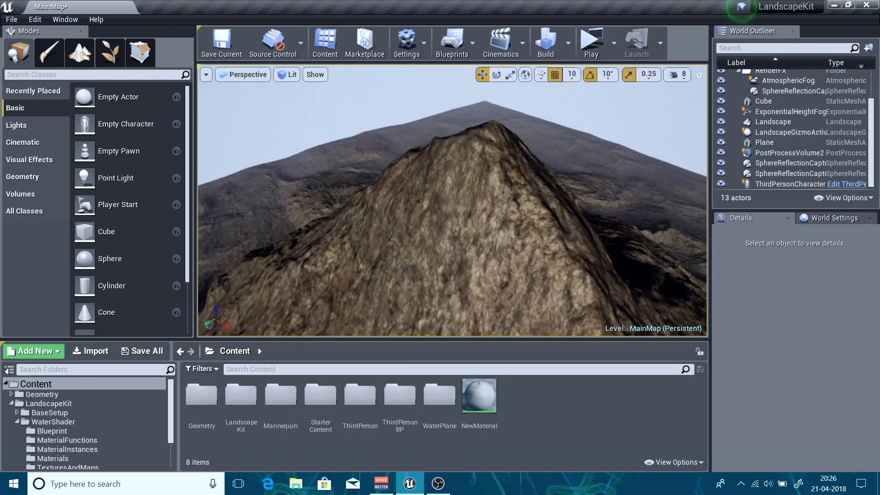
right_click_drag(545, 157, 404, 179)
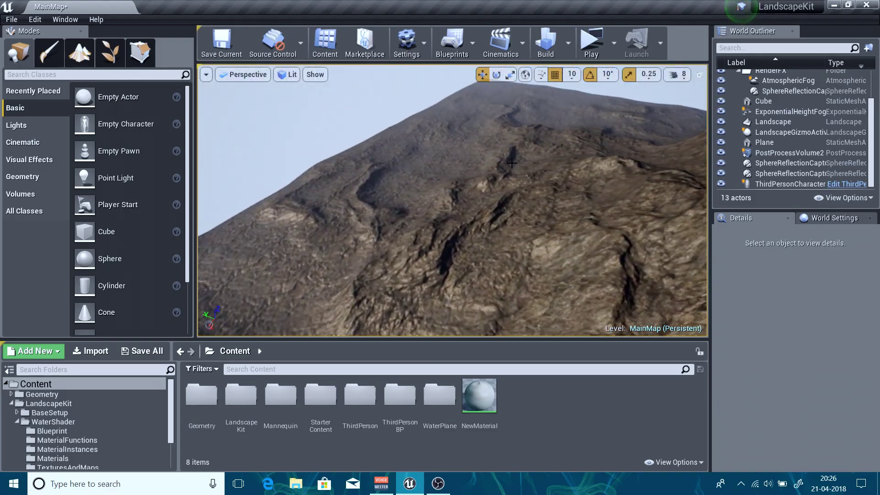
right_click_drag(511, 163, 403, 160)
right_click_drag(445, 202, 324, 199)
key("w")
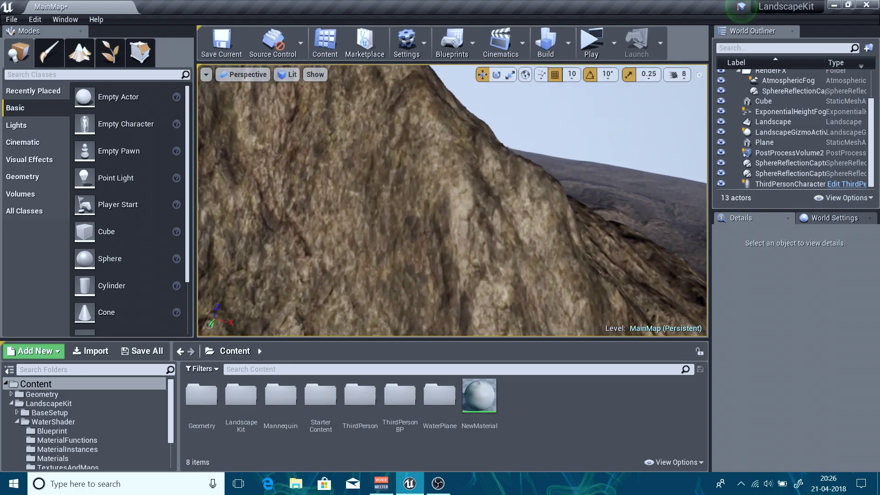
key("w")
right_click_drag(323, 199, 322, 160)
key("s")
key("w")
key("s")
right_click_drag(394, 211, 650, 99)
left_click(683, 74)
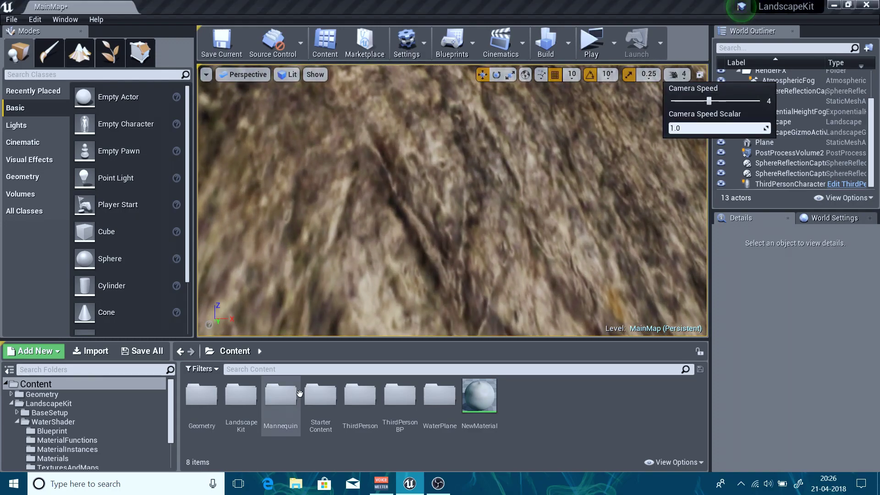
- Assign Matser_Inst from the LandscapeKit/BaseSetup/Materials folder as the Landscape actor's landscape material
double_click(243, 415)
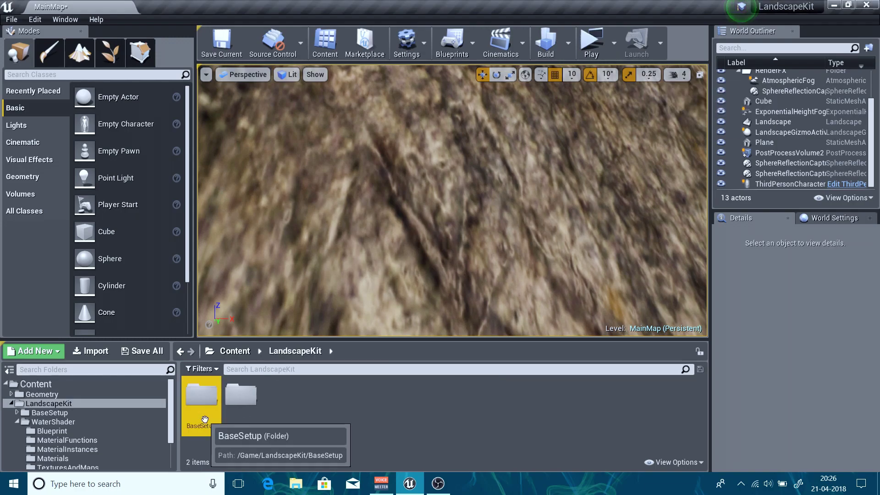
double_click(202, 395)
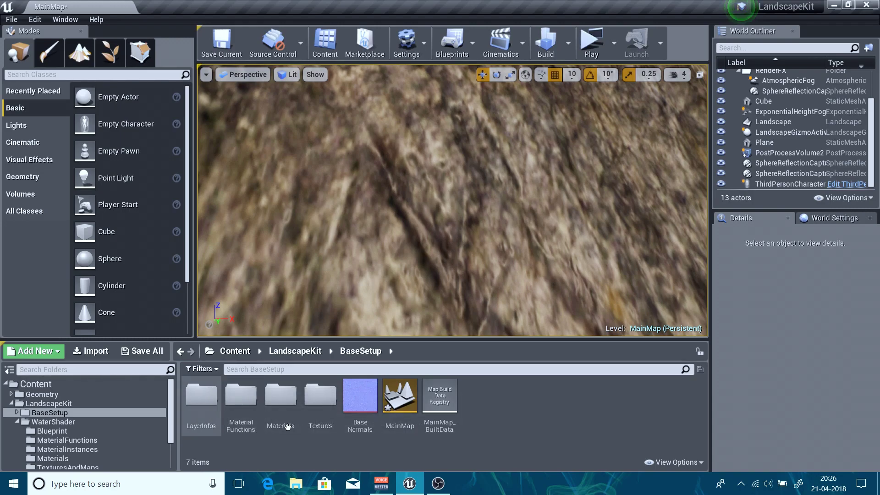
double_click(280, 396)
left_click_drag(250, 418, 432, 225)
right_click_drag(412, 283, 477, 264)
left_click(390, 256)
scroll(856, 435, "down", 8)
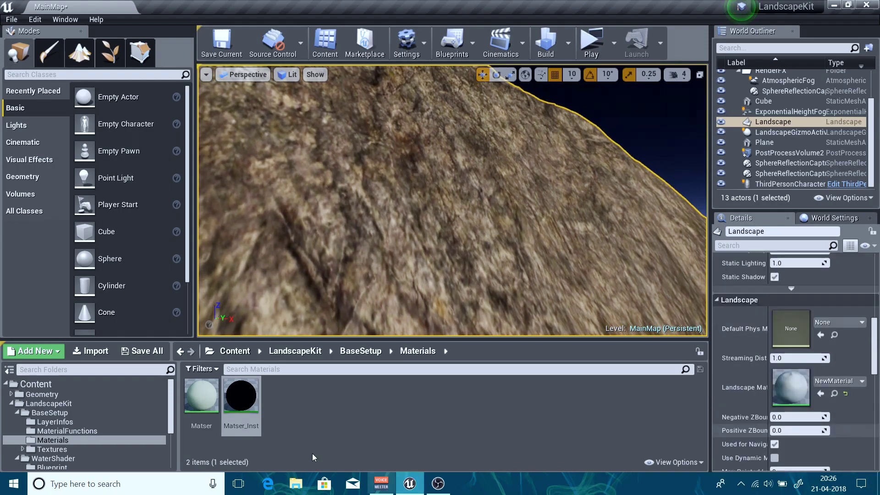
left_click_drag(245, 408, 816, 407)
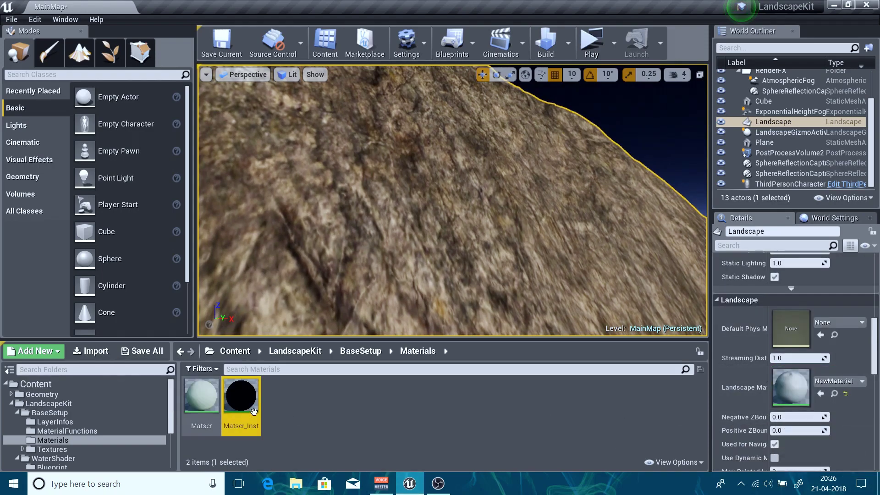
left_click_drag(253, 411, 791, 387)
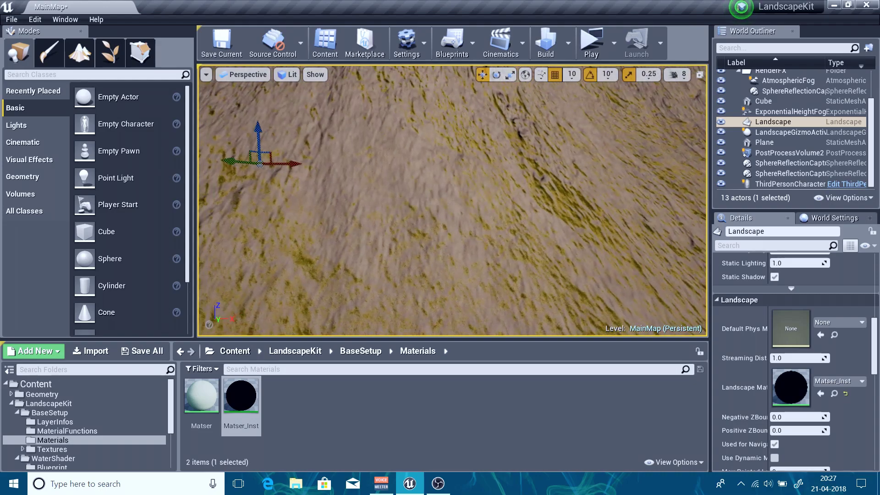
- Set the viewport camera speed to 4 and inspect the landscape surface up close
right_click_drag(459, 220, 422, 239)
left_click(677, 75)
left_click(718, 98)
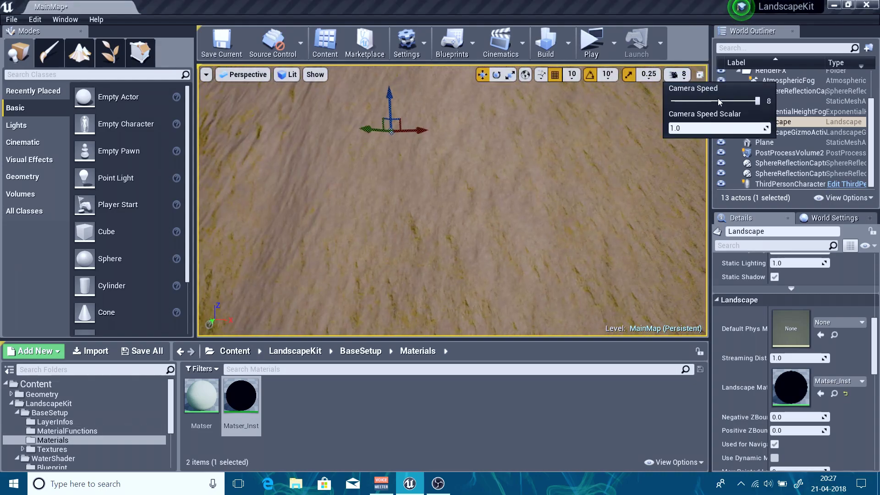
key("w")
right_click_drag(454, 202, 463, 202)
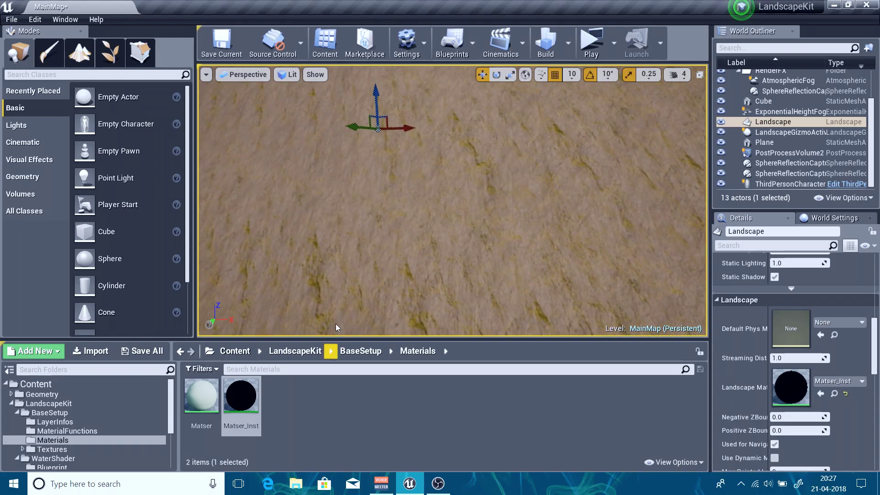
- Go back to the Content root folder and open NewMaterial for editing
left_click(361, 351)
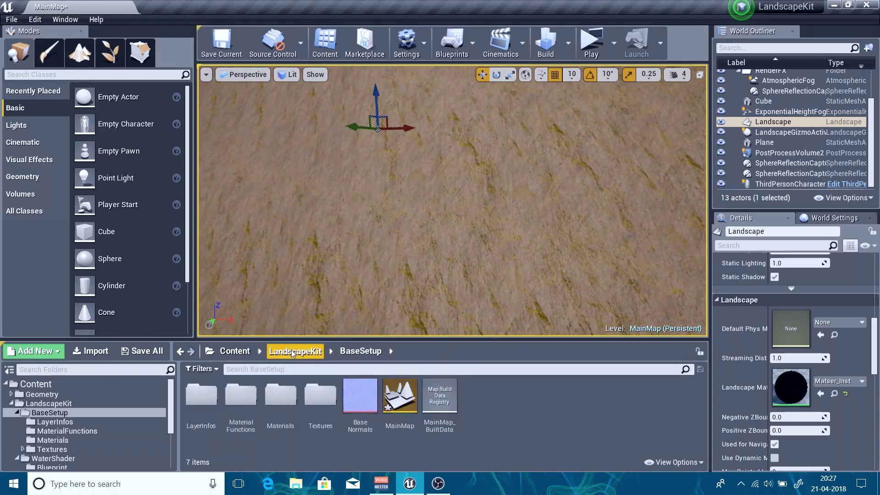
left_click(292, 352)
left_click(235, 351)
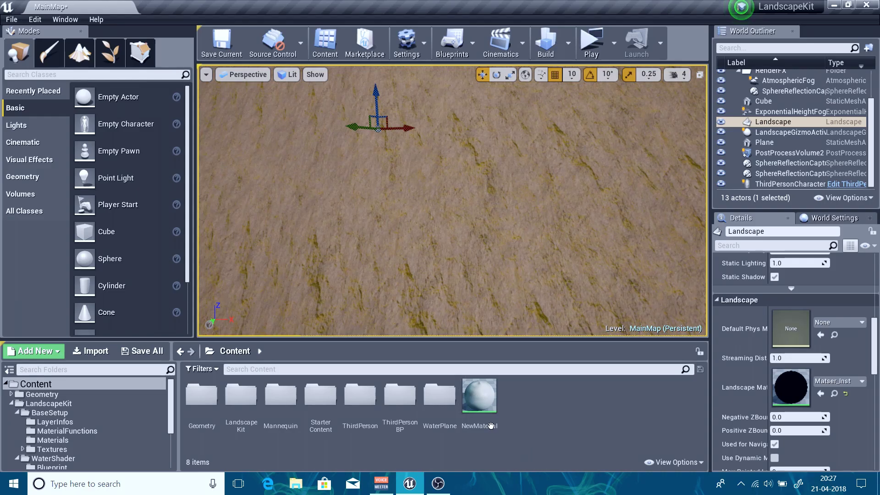
double_click(481, 398)
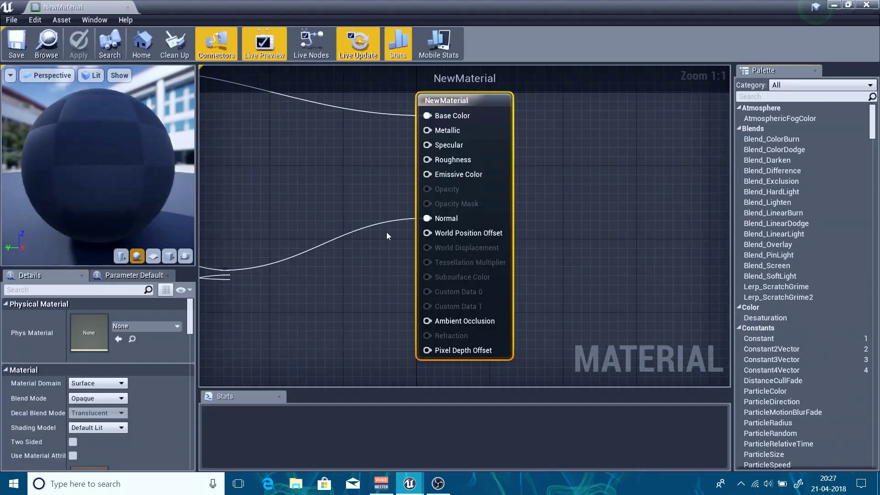
- Delete all existing nodes of the material graph except the NewMaterial output node
right_click_drag(218, 198, 707, 318)
scroll(600, 280, "down", 6)
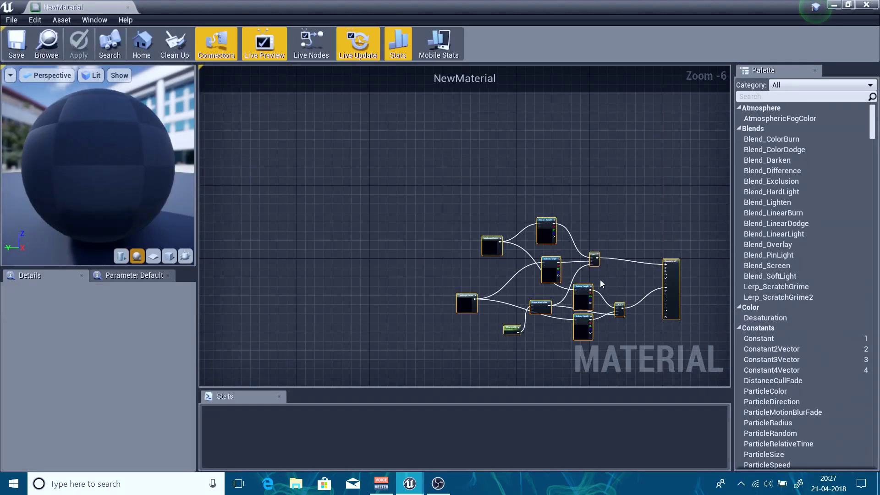
key("Delete")
right_click_drag(531, 188, 534, 203)
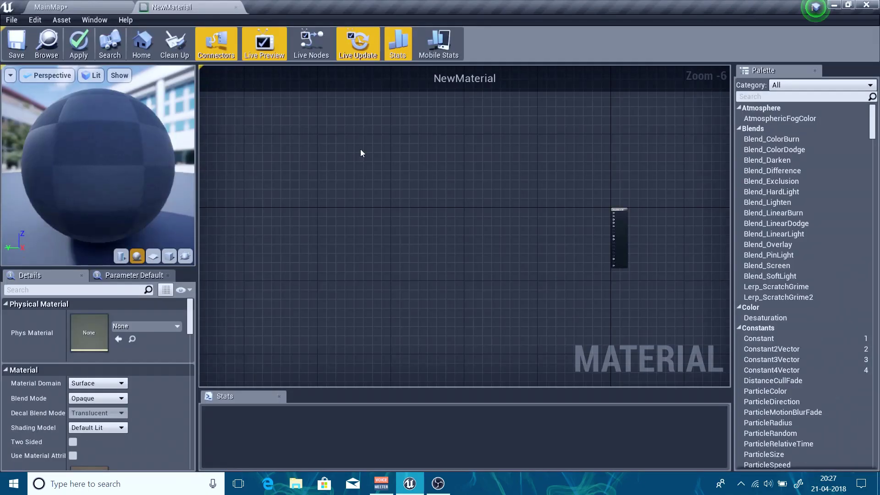
- Add two Texture Sample nodes, one above the other, beside the NewMaterial output node
scroll(507, 228, "up", 3)
right_click_drag(508, 228, 215, 207)
left_click(394, 162)
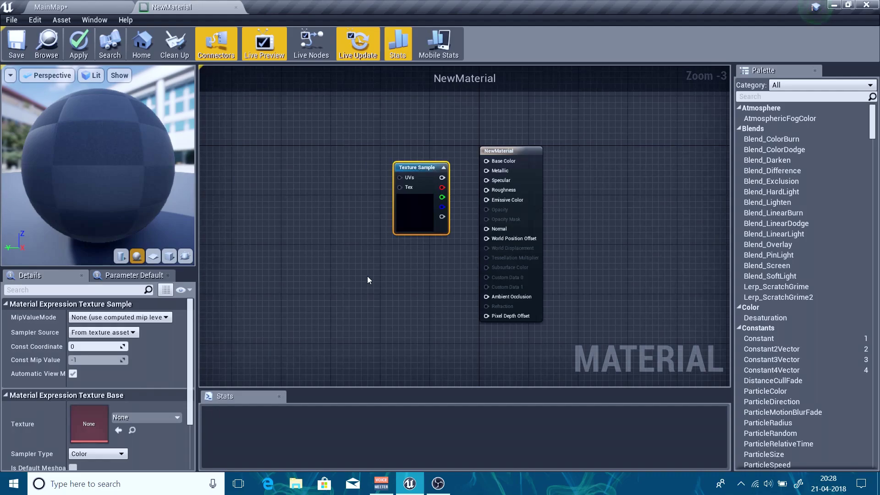
left_click(367, 276)
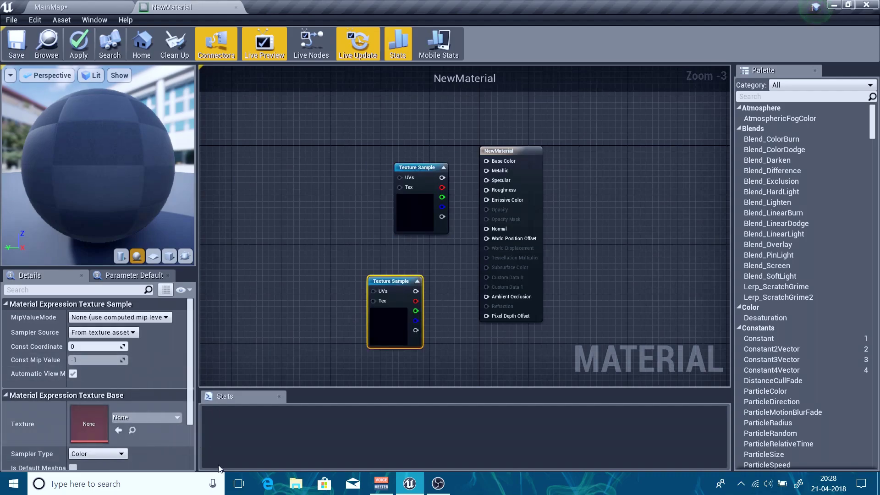
- Assign the T_Rock_Basalt_N texture to the lower Texture Sample and connect its output to Normal
left_click(164, 418)
type("BASA")
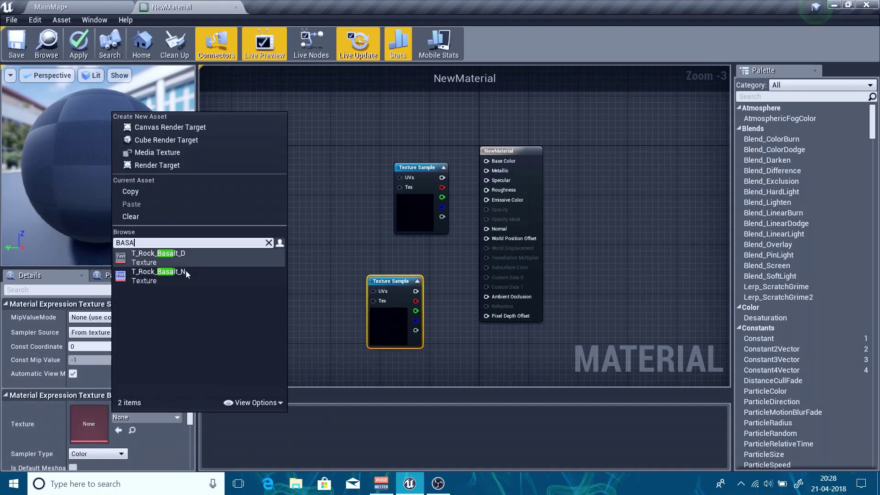
left_click(176, 281)
left_click_drag(416, 291, 486, 229)
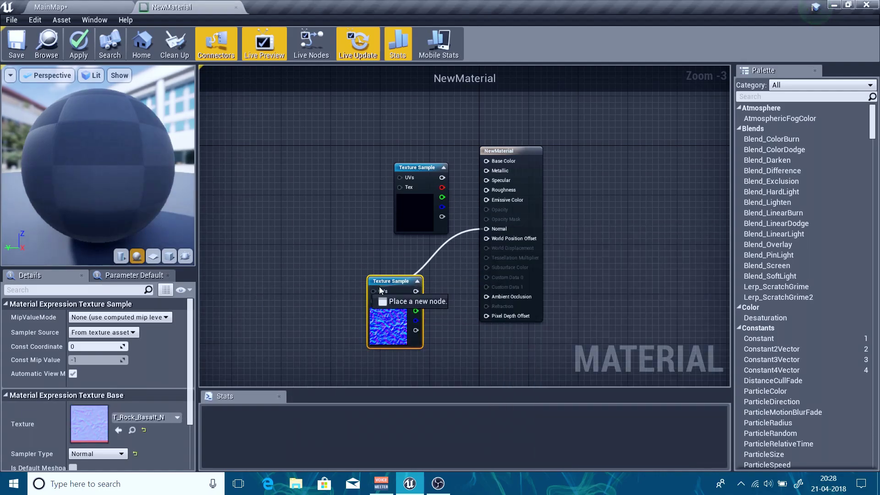
- Connect the upper Texture Sample to Base Color and assign it the T_Rock_Basalt_D texture
left_click_drag(433, 179, 487, 161)
left_click(408, 192)
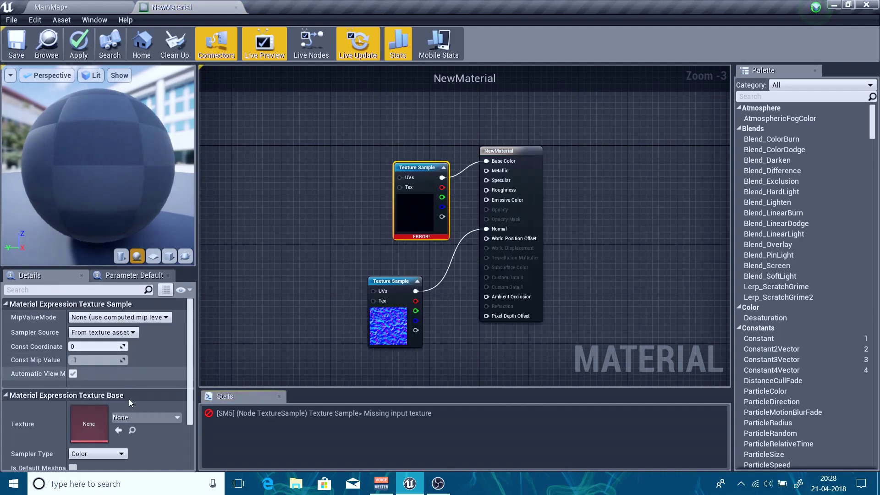
left_click(137, 417)
type("basalt")
left_click(178, 253)
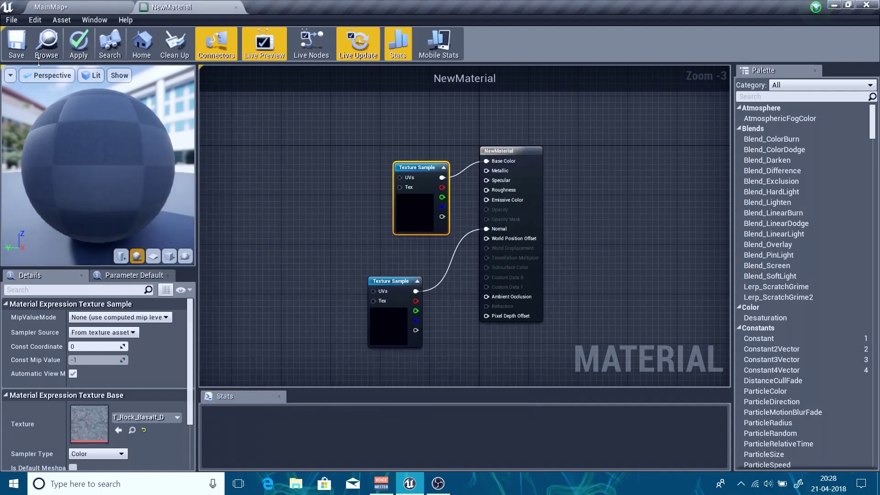
right_click_drag(454, 240, 475, 241)
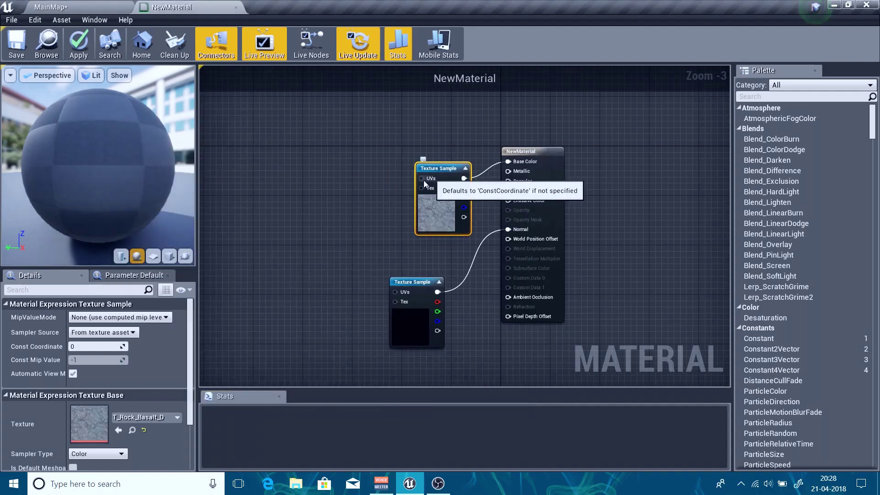
left_click_drag(421, 178, 367, 201)
type("lands")
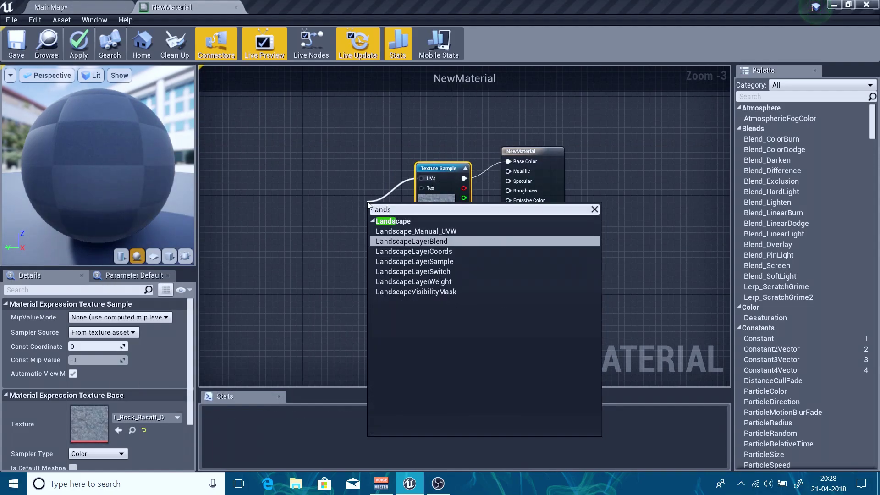
key("Return")
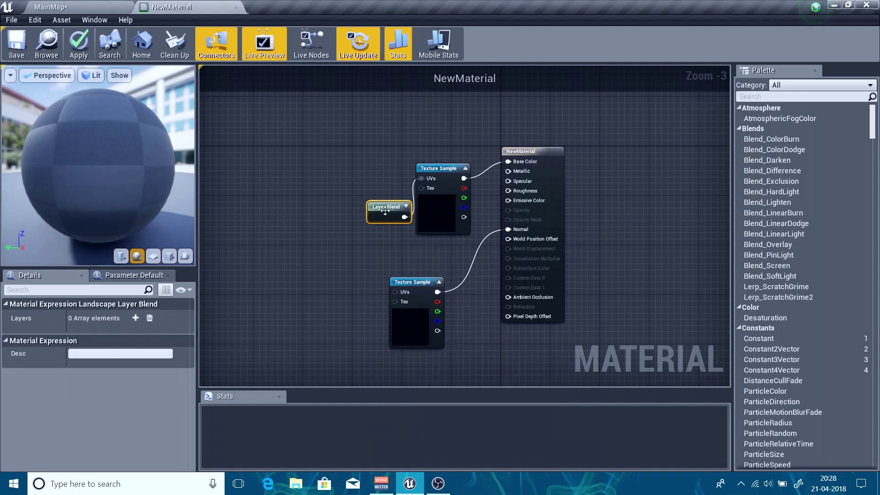
key("Delete")
- Add a LandscapeLayerCoords node and connect it to the UVs inputs of both Texture Samples
left_click(436, 202)
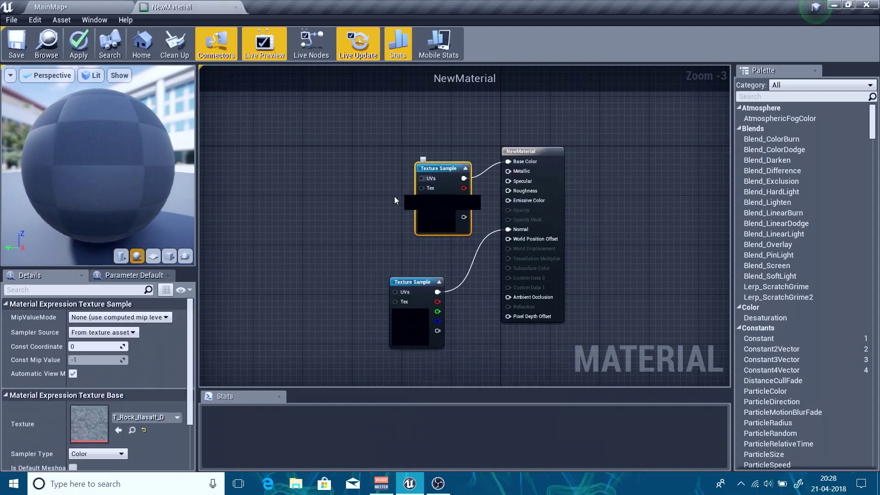
left_click_drag(392, 201, 376, 211)
type("lands")
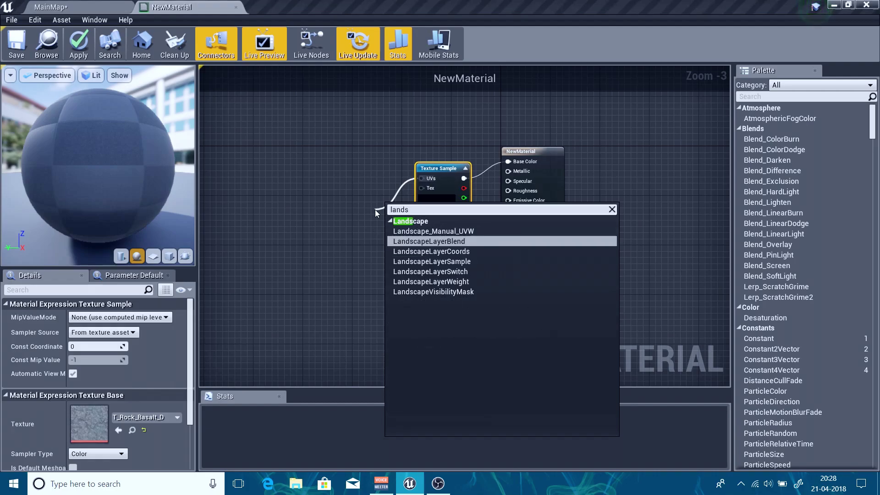
key("Down")
key("Return")
left_click_drag(380, 228, 246, 254)
left_click_drag(388, 227, 439, 297)
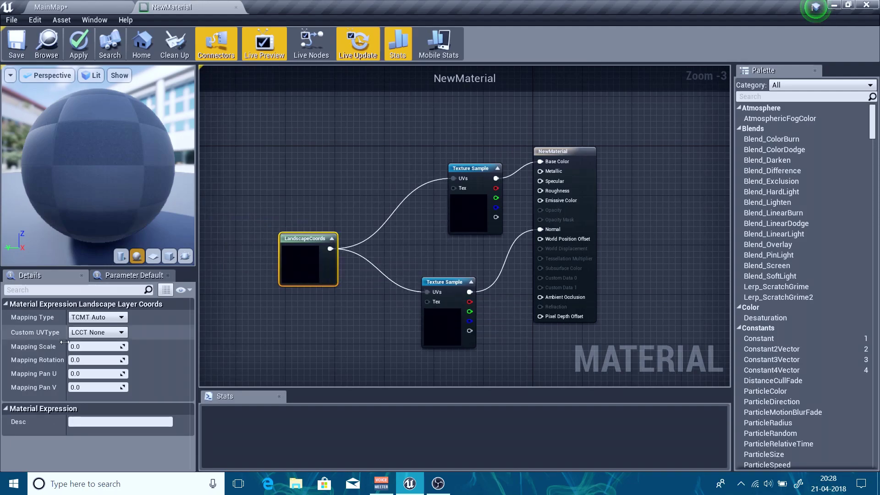
- Set the LandscapeCoords node's mapping scale to 100 and save the material
left_click(89, 347)
type("10")
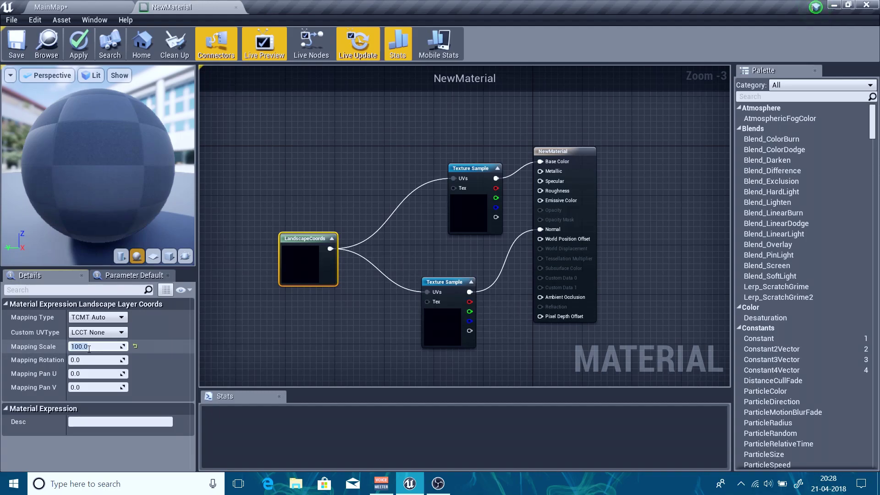
left_click_drag(77, 195, 49, 143)
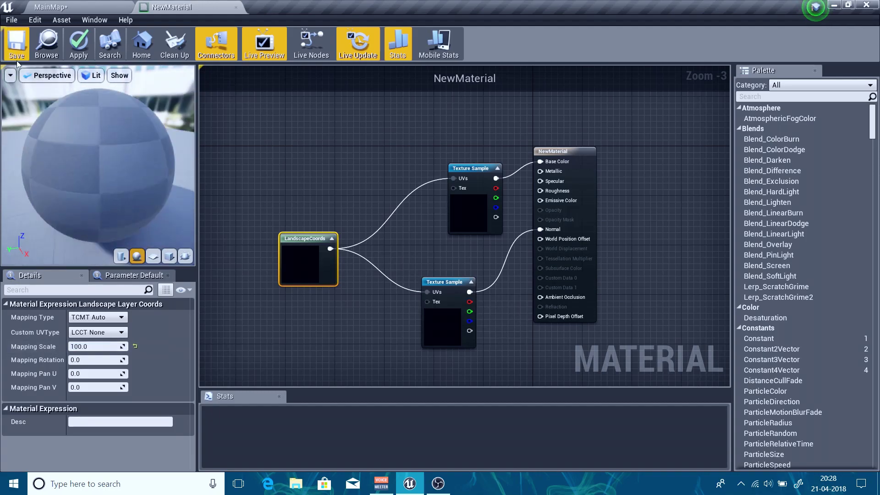
left_click(17, 62)
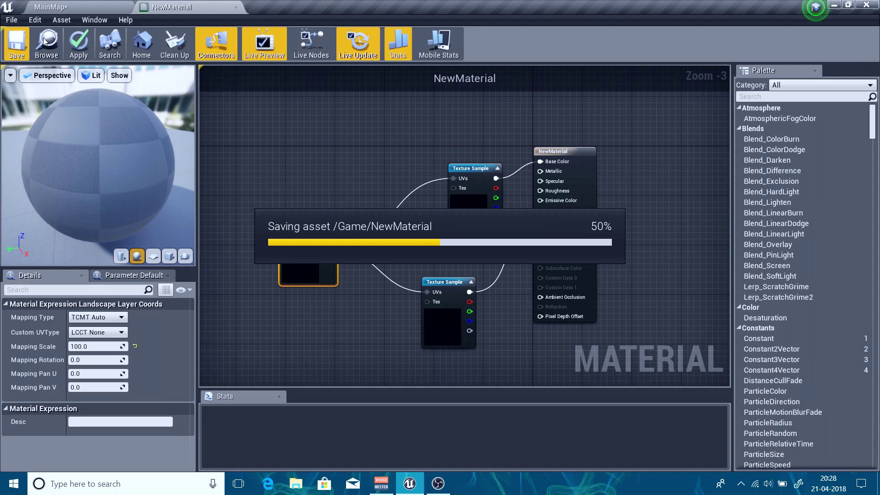
- Return to the MainMap level and create a material instance from NewMaterial
left_click(43, 38)
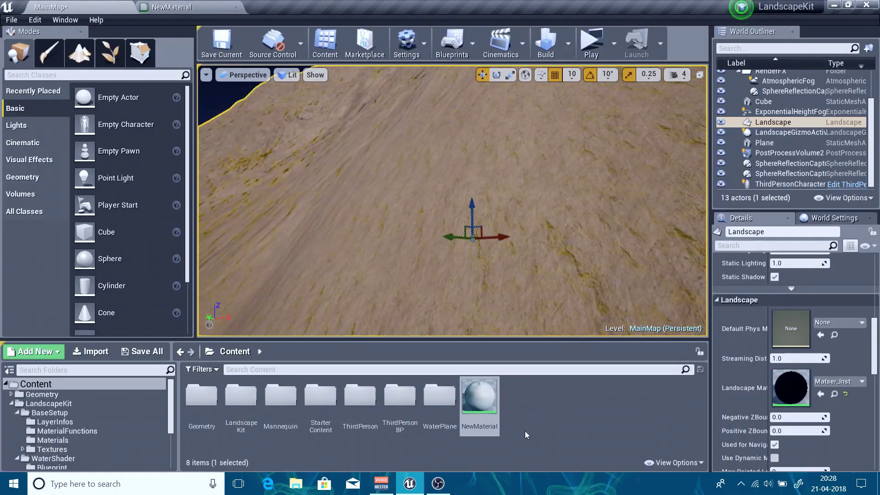
right_click(479, 395)
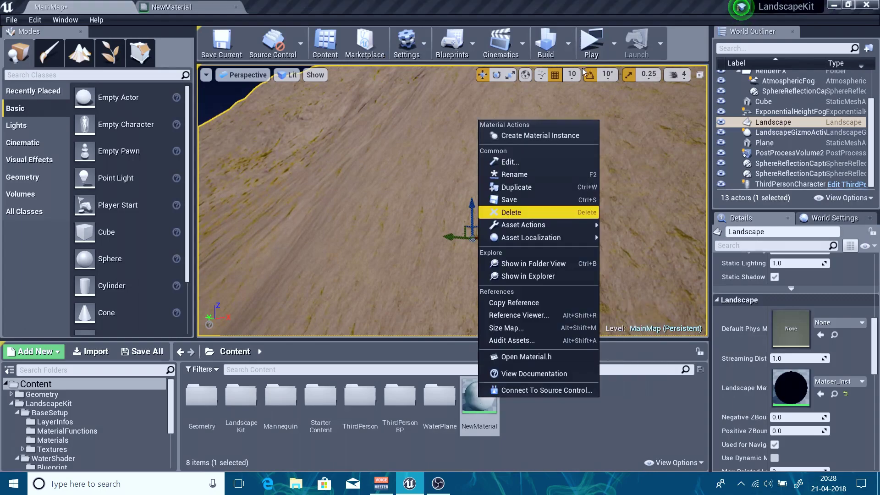
left_click(561, 138)
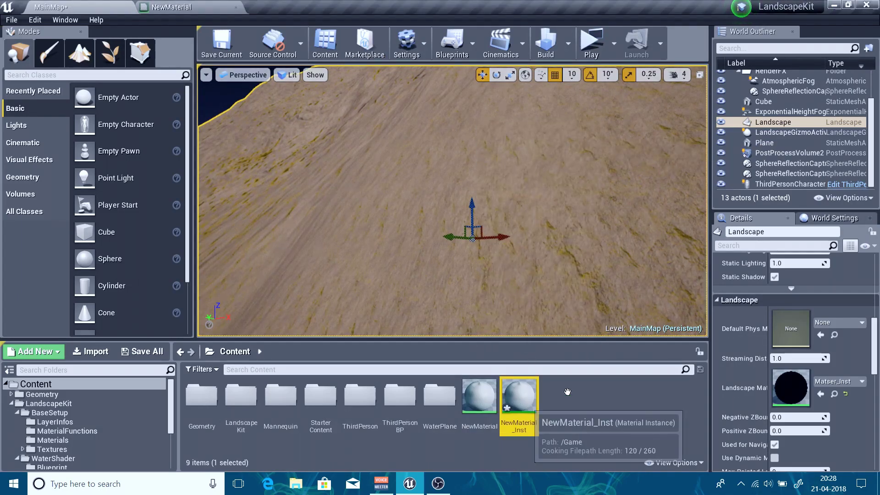
- Assign NewMaterial_Inst as the Landscape's material and view the rock texture on the slopes
left_click_drag(610, 386, 807, 392)
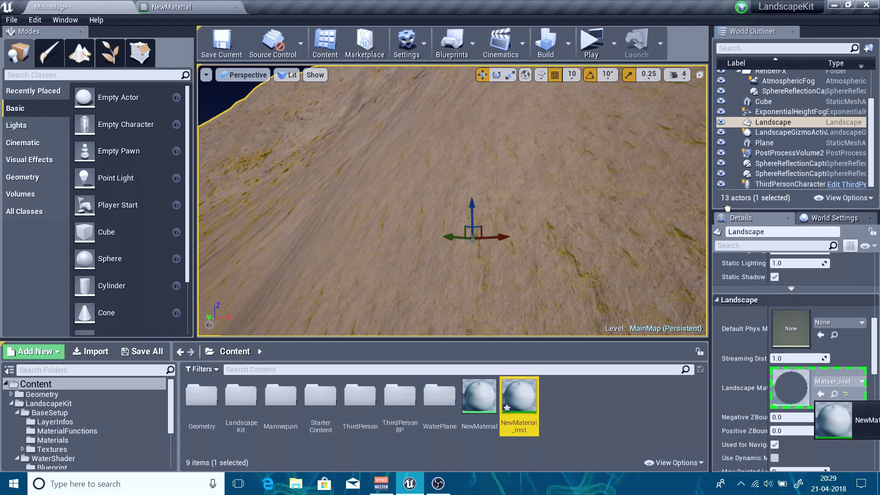
left_click_drag(814, 401, 809, 394)
right_click_drag(579, 261, 578, 251)
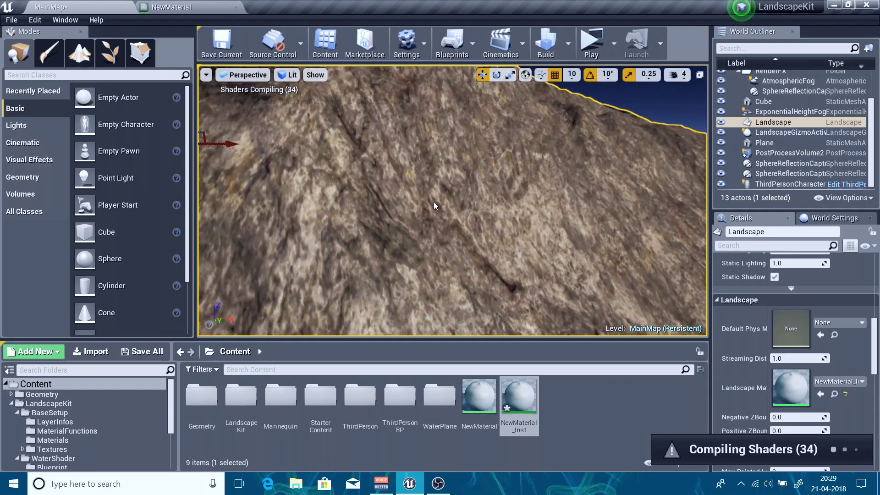
mouse_move(452, 200)
right_mouse_down()
mouse_move(431, 223)
mouse_move(412, 225)
mouse_move(422, 204)
mouse_move(415, 198)
mouse_move(454, 207)
mouse_move(452, 197)
mouse_move(453, 205)
mouse_move(452, 197)
mouse_move(427, 196)
mouse_move(452, 199)
right_mouse_up()
- Set the LandscapeCoords node's mapping scale in NewMaterial to 0 and apply the change
left_click(171, 7)
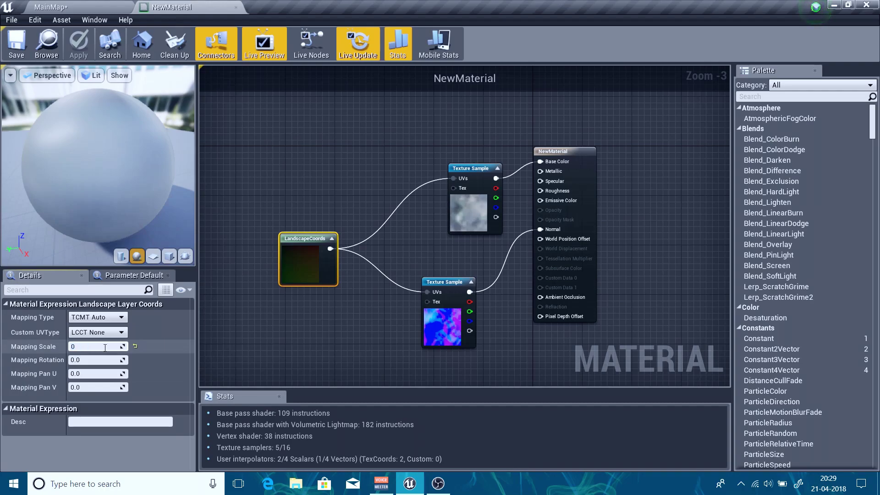
type("0")
key("Return")
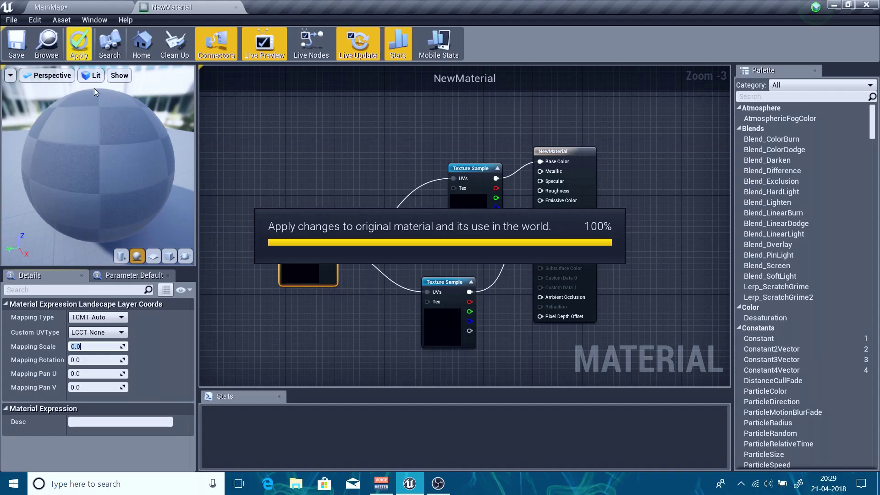
- Return to the MainMap level and set the viewport camera speed to 8
left_click(59, 5)
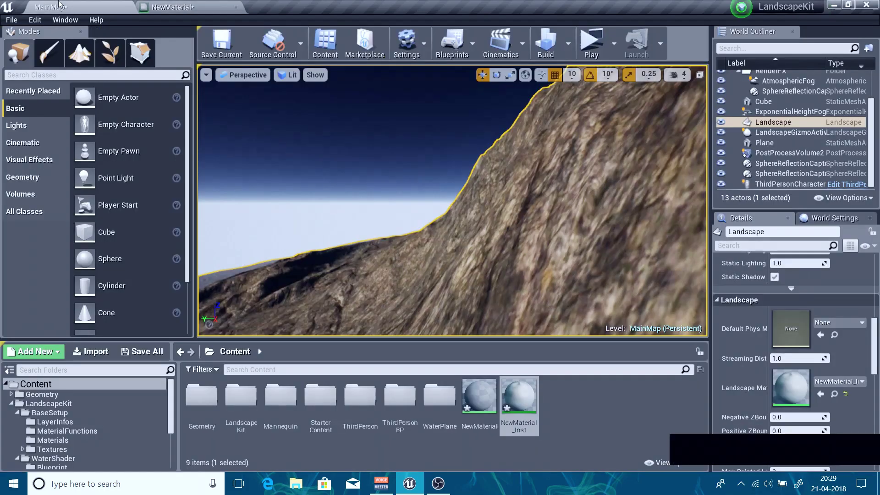
right_click_drag(492, 162, 559, 201)
left_click(675, 73)
left_click_drag(731, 102, 761, 102)
- Select the water Plane and replace its Element 0 material with the Ocean material instance
right_click_drag(629, 183, 688, 190)
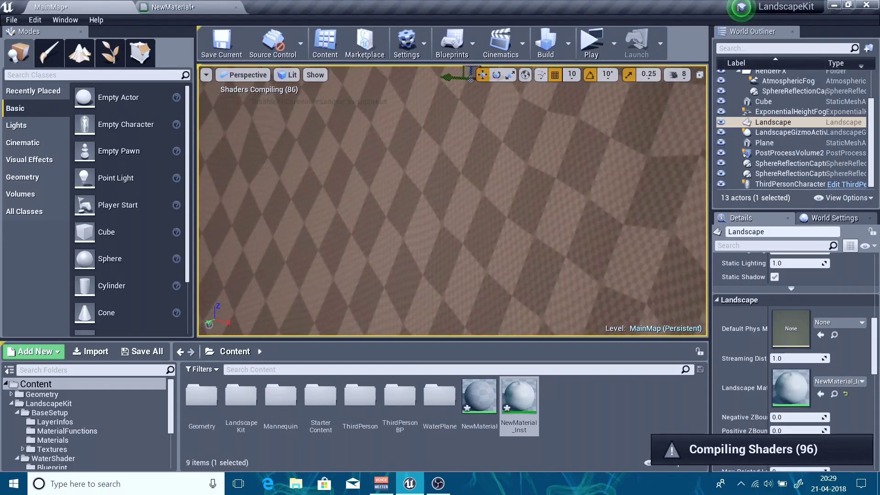
key("s")
key("s")
right_click_drag(629, 183, 788, 211)
key("w")
right_click_drag(456, 184, 437, 186)
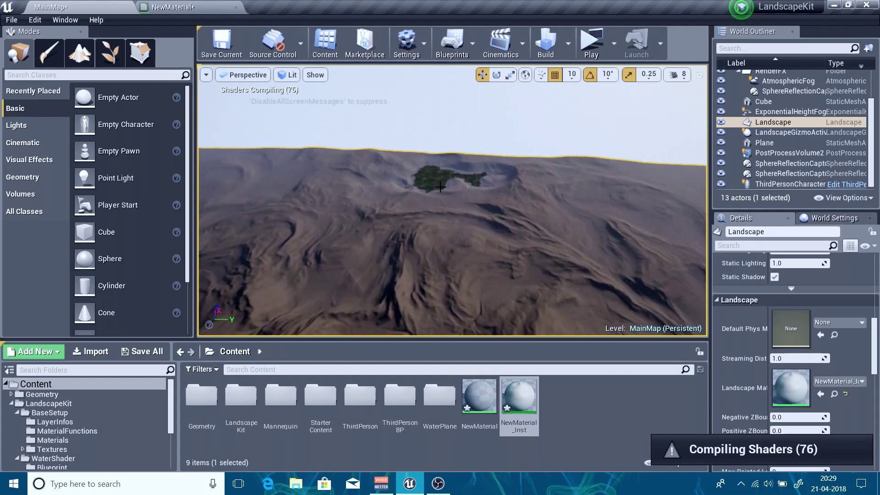
left_click(437, 186)
scroll(835, 392, "up", 10)
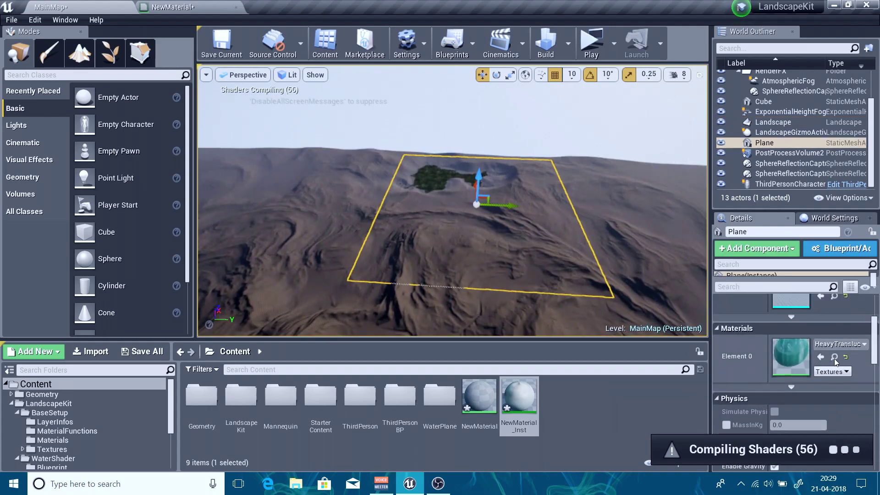
left_click(835, 357)
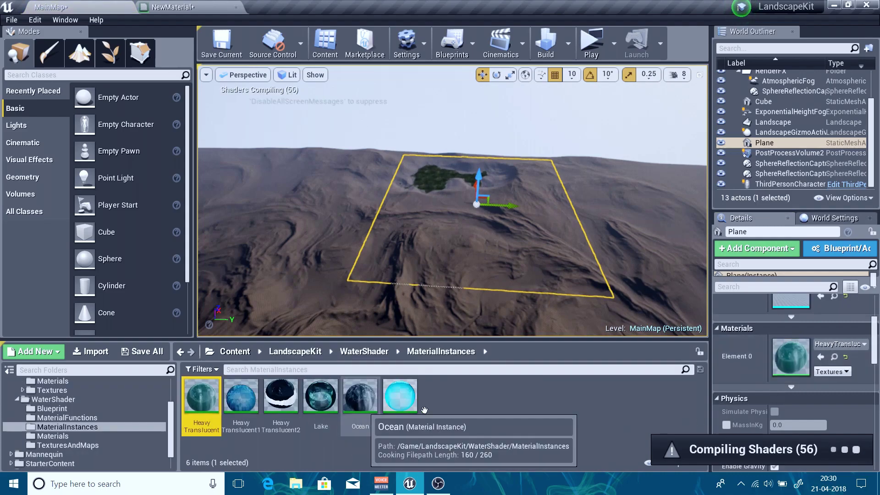
left_click_drag(365, 414, 811, 367)
- Examine the rock texture's tiling on the landscape from a distance and up close
right_click_drag(522, 231, 688, 220)
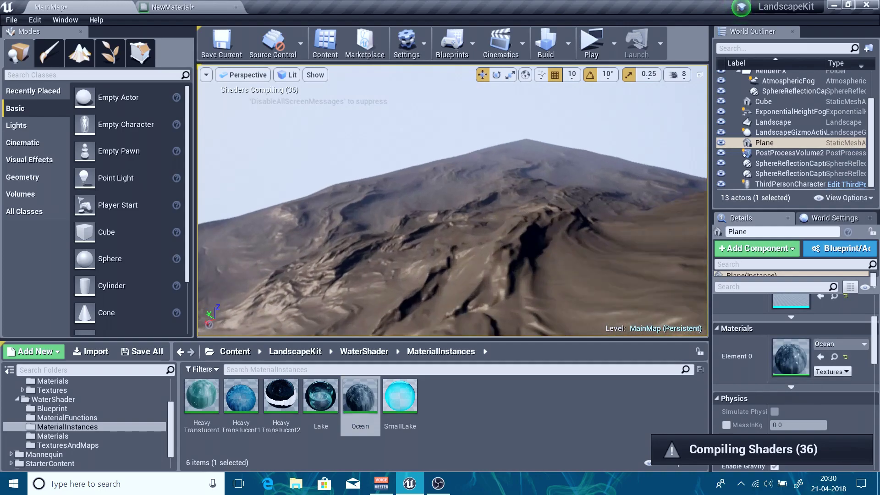
right_click_drag(522, 231, 596, 198)
right_click_drag(521, 231, 696, 247)
key("w")
right_click_drag(521, 230, 468, 252)
right_click_drag(422, 274, 335, 307)
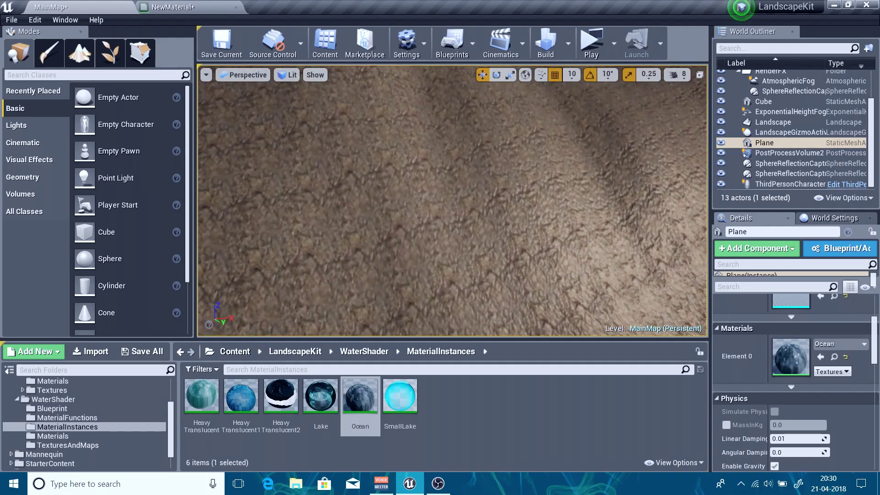
right_click_drag(453, 201, 449, 171)
- Go back to NewMaterial and set the LandscapeCoords node's mapping scale to 100
left_click(196, 4)
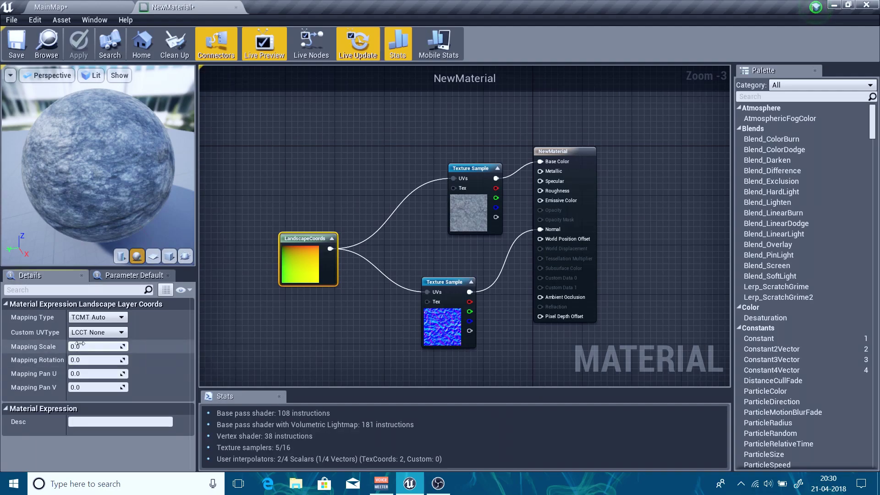
key("Return")
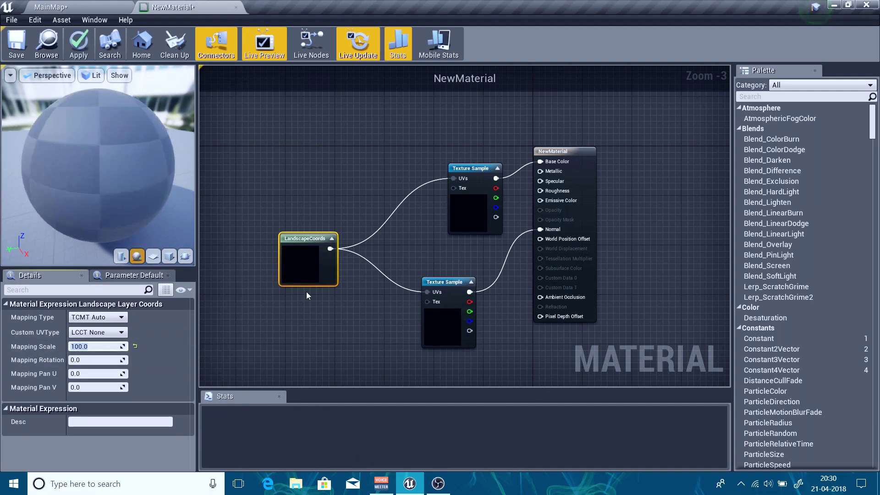
- Duplicate the T_Rock_Basalt_D Texture Sample, place the copy above the original and make room before the material node
right_click_drag(342, 329, 399, 298)
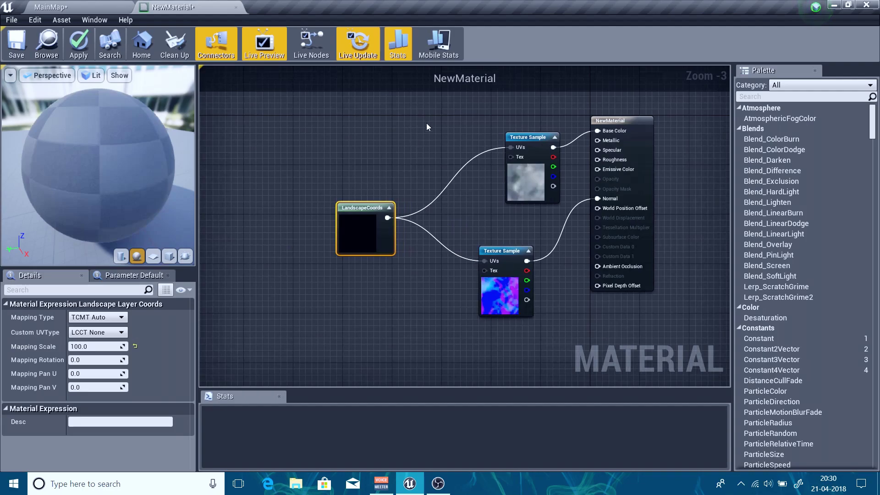
left_click(535, 174)
key("ctrl+v")
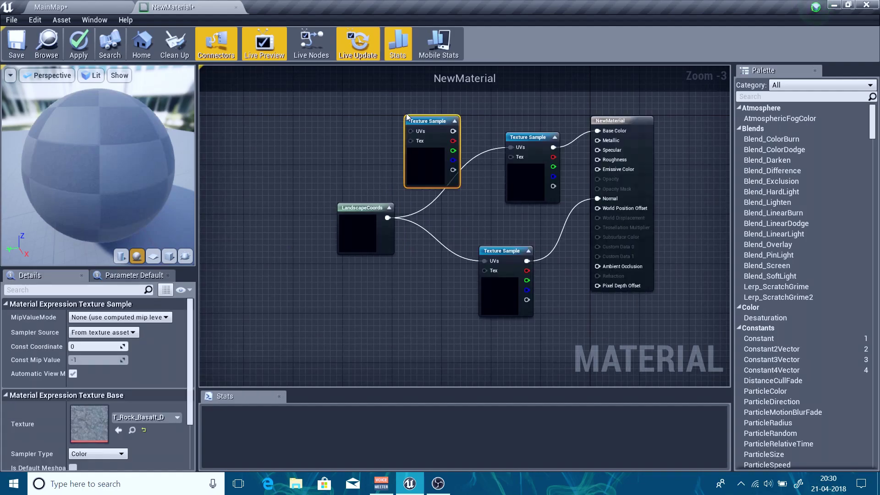
left_click_drag(421, 163, 396, 122)
left_click(527, 177)
left_click_drag(557, 179, 485, 193)
- Add a Lerp node feeding Base Color, with the upper Texture Sample copy in A and the original in B, and space out the nodes
left_click(543, 132)
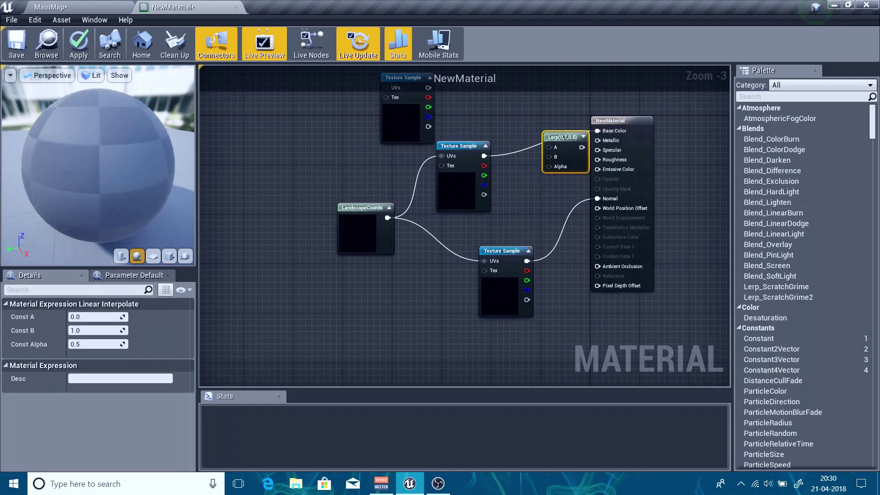
right_click_drag(572, 158, 527, 202)
mouse_move(526, 202)
left_mouse_down()
mouse_move(506, 198)
mouse_move(525, 183)
mouse_move(569, 175)
mouse_move(518, 188)
left_mouse_up()
left_click_drag(439, 200, 379, 132)
left_click_drag(367, 169, 399, 146)
left_click_drag(408, 230, 397, 219)
left_click_drag(324, 276, 250, 276)
left_click_drag(458, 296, 427, 315)
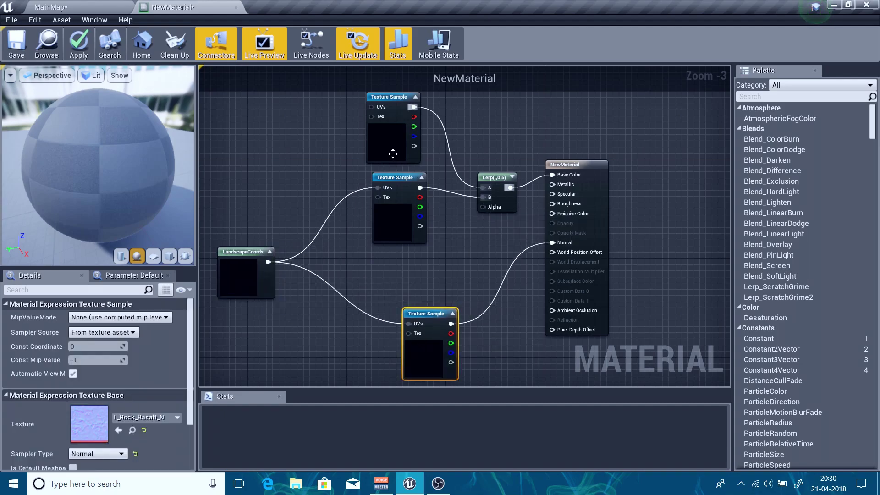
- Duplicate the LandscapeCoords node, set the copy's mapping scale to 0 and connect it to the upper Texture Sample's UVs
left_click(378, 108)
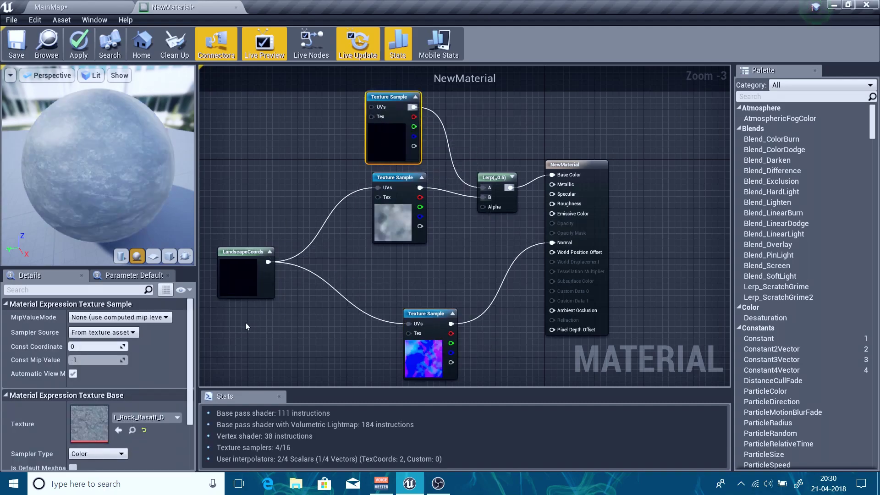
left_click(250, 259)
key("ctrl+w")
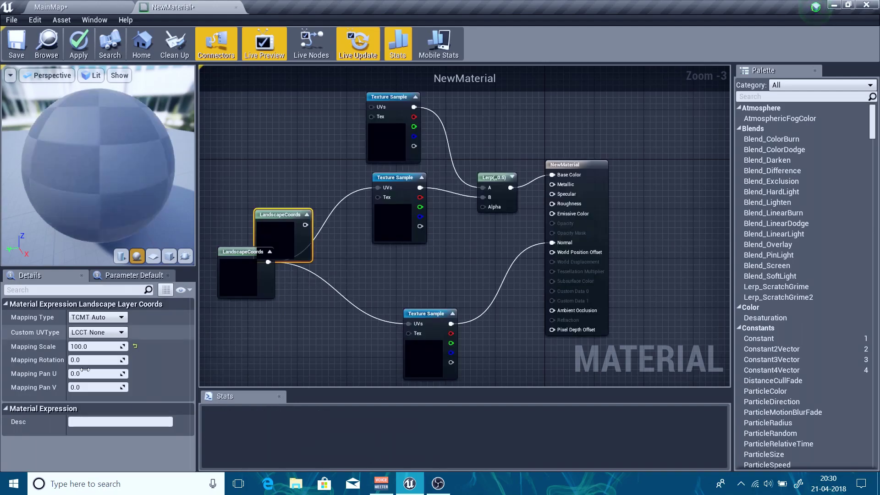
key("Return")
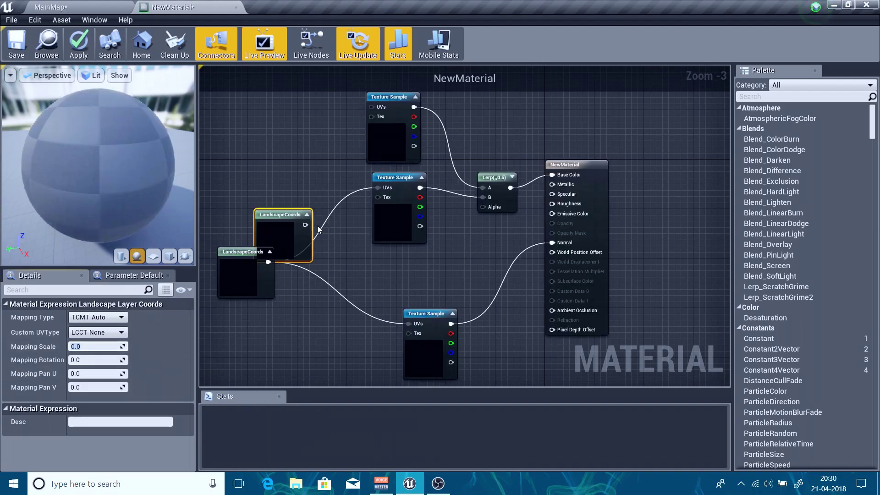
left_click_drag(303, 225, 372, 107)
left_click_drag(266, 227, 260, 189)
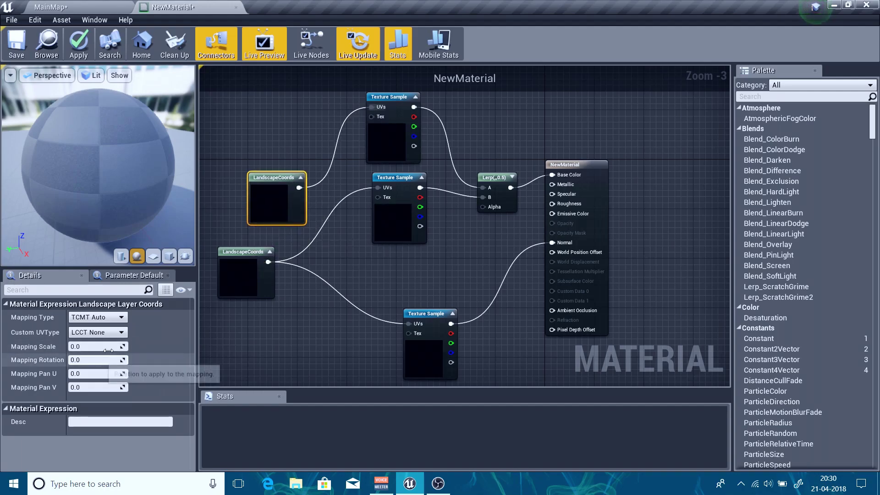
- Add a CameraDepthFade node connected to the Lerp's Alpha and place it below the LandscapeCoords nodes
left_click(388, 145)
right_click_drag(477, 291, 504, 252)
left_click(540, 243)
left_click_drag(519, 169, 435, 218)
type("camera")
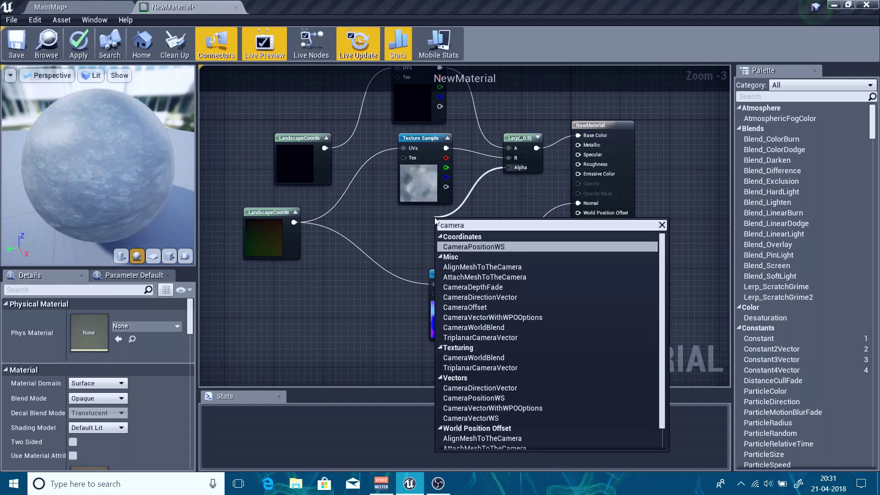
type(" depth")
key("Return")
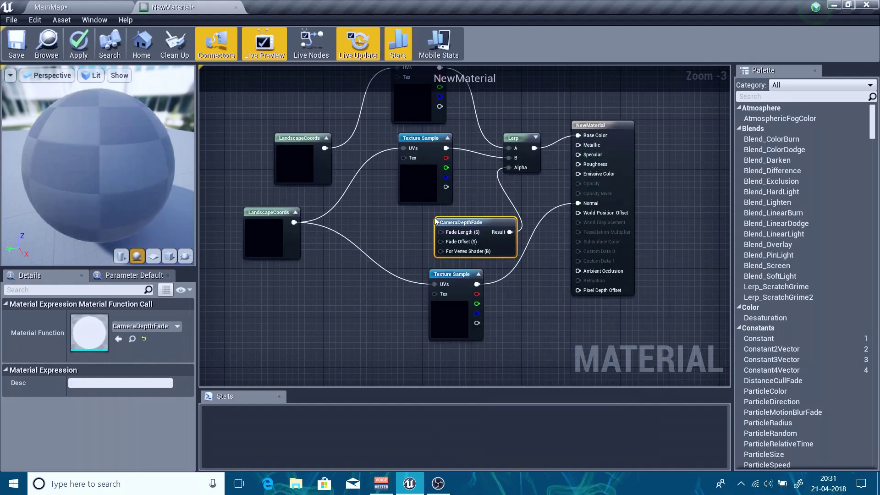
left_click_drag(457, 265, 302, 325)
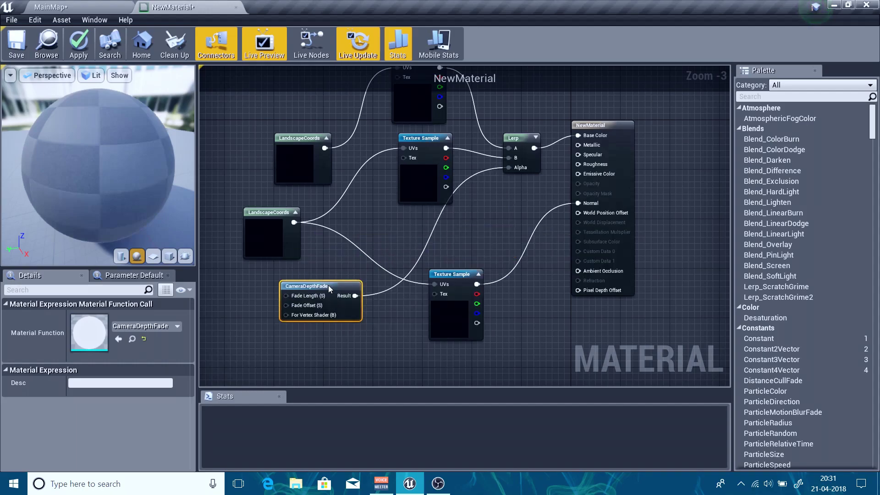
- Start previewing the CameraDepthFade node and inspect its effect on the preview sphere
right_click(330, 289)
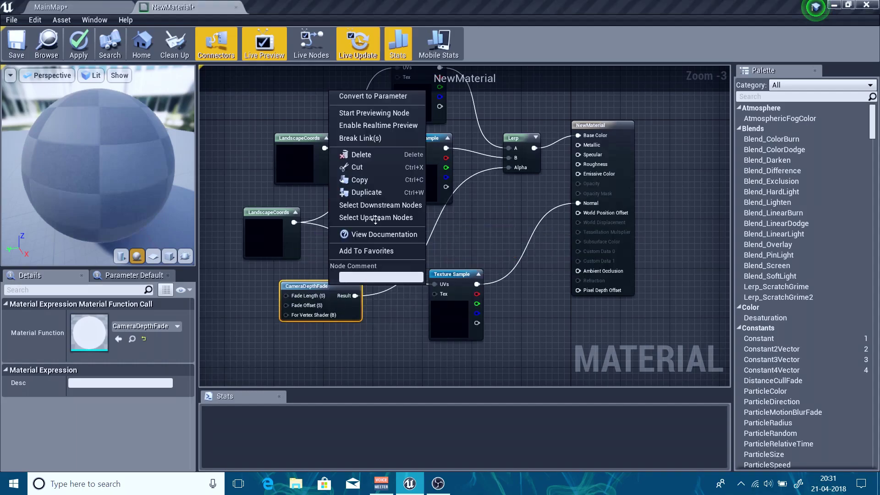
left_click(367, 115)
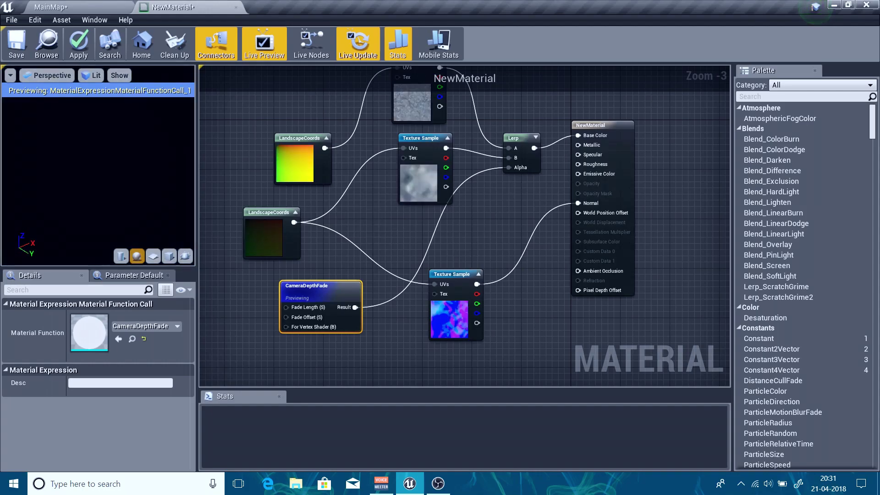
right_click_drag(405, 82, 385, 130)
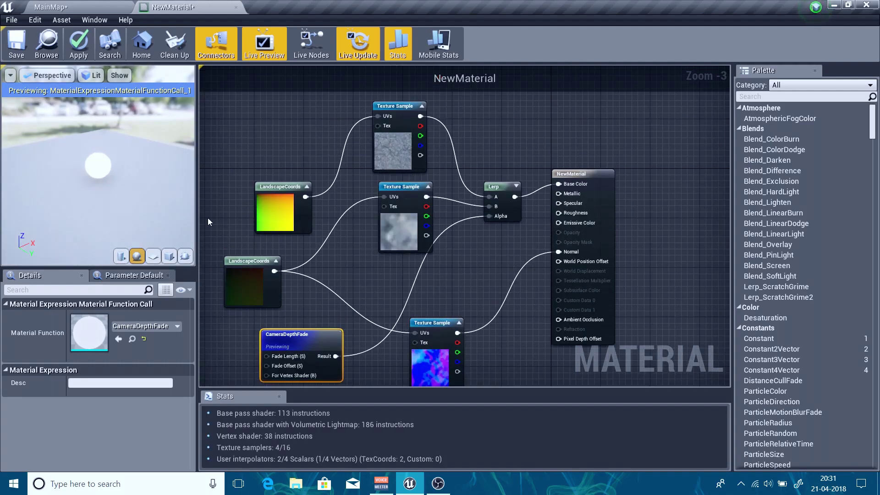
left_click_drag(405, 269, 405, 269)
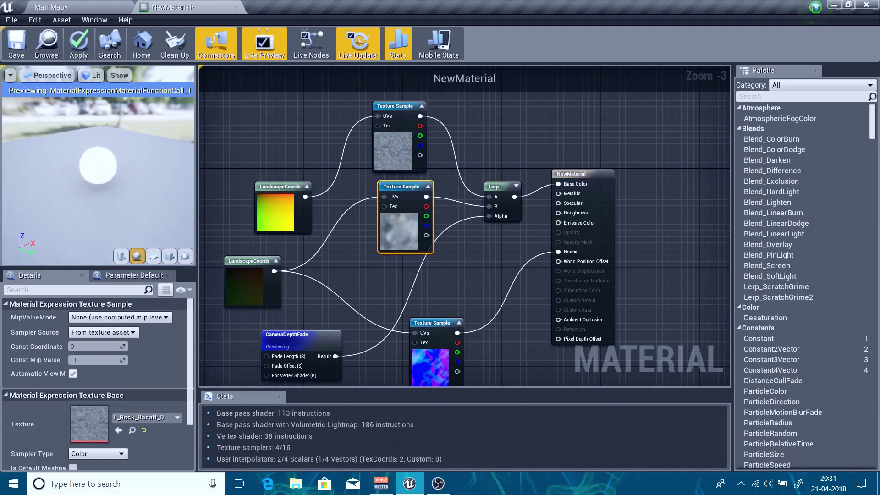
- Add a scalar parameter named Length with default value 2500 and connect it to CameraDepthFade's Fade Length input
right_click_drag(361, 239, 527, 130)
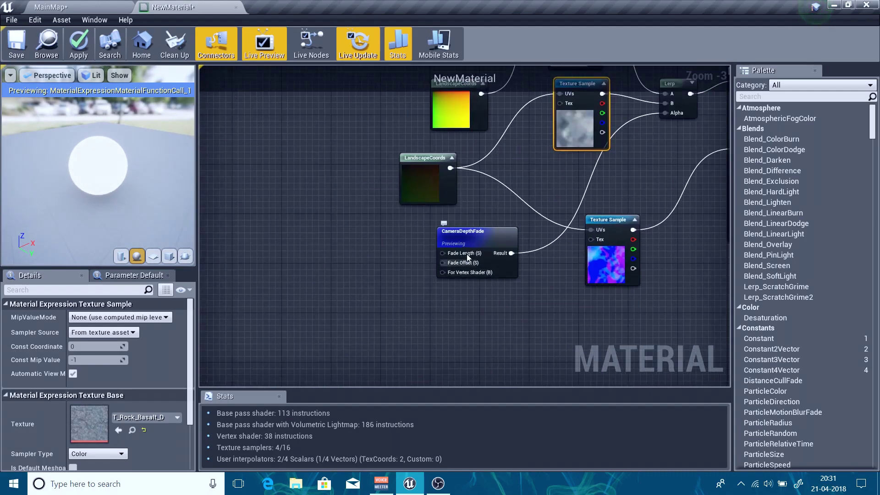
right_click(381, 273)
type("scal")
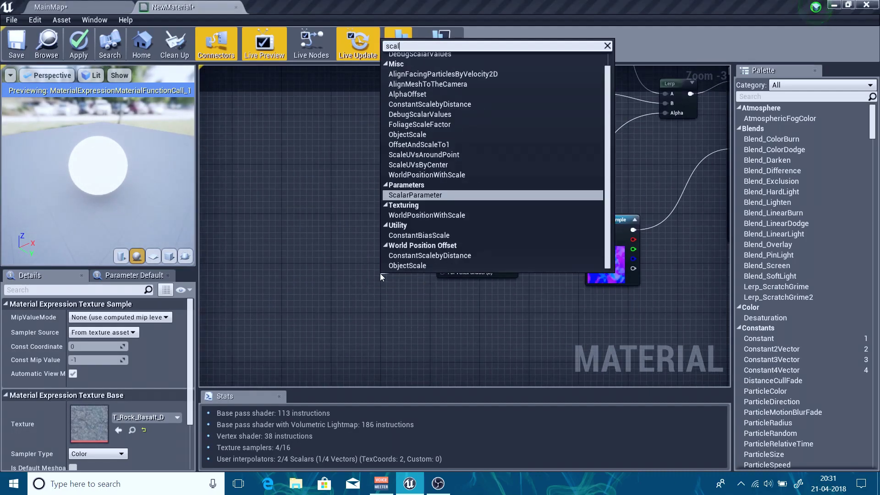
key("Return")
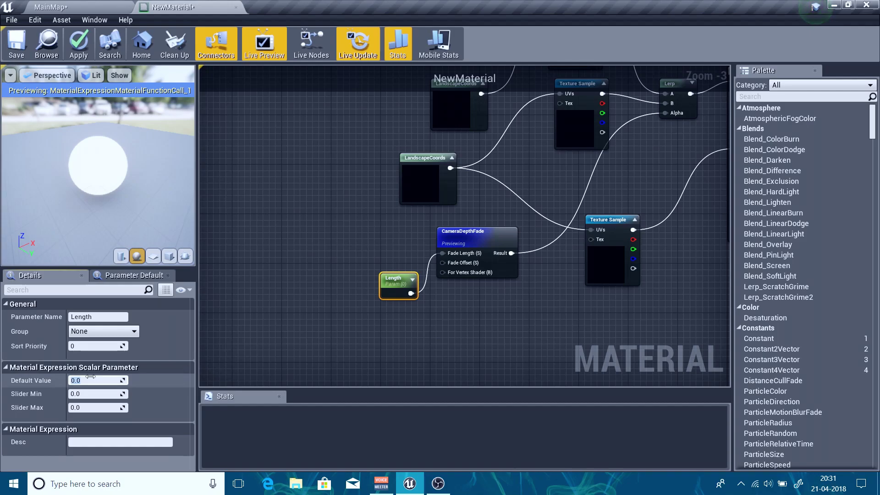
right_click_drag(561, 310, 370, 383)
right_click_drag(290, 287, 414, 230)
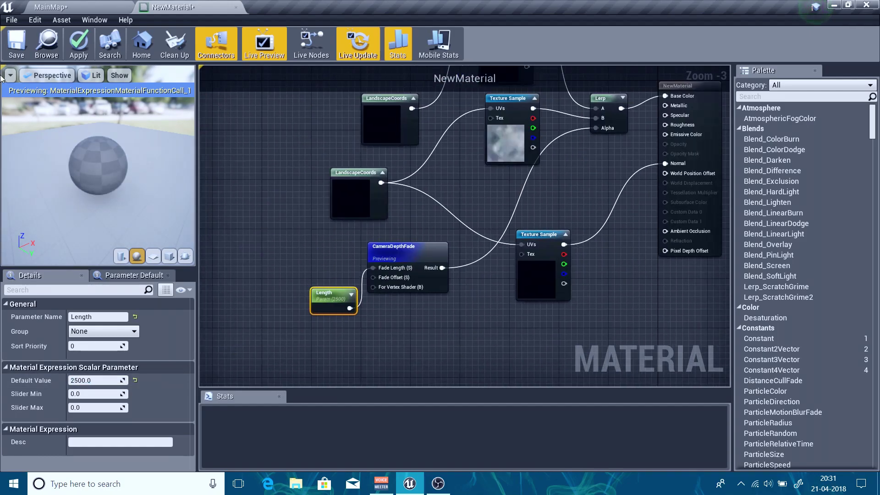
- Move the NewMaterial result node farther away from the Lerp and normal Texture Sample nodes
right_click_drag(697, 178, 582, 183)
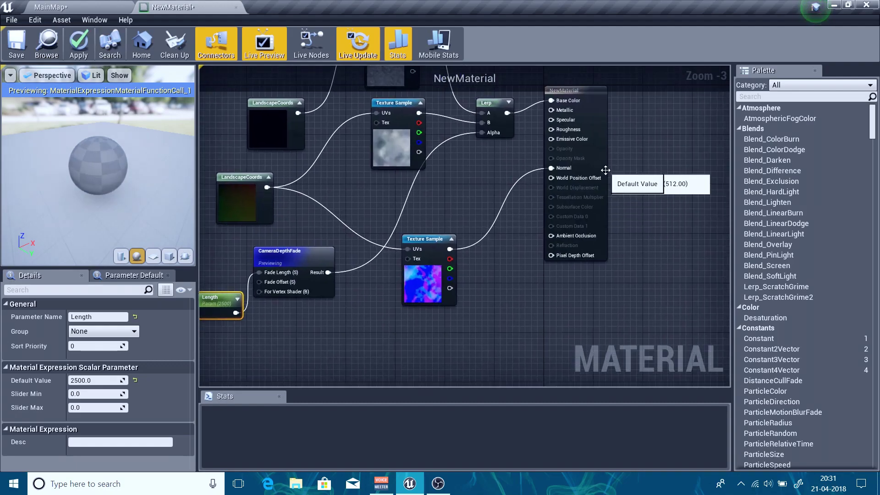
left_click_drag(622, 175, 722, 188)
right_click_drag(449, 222, 408, 206)
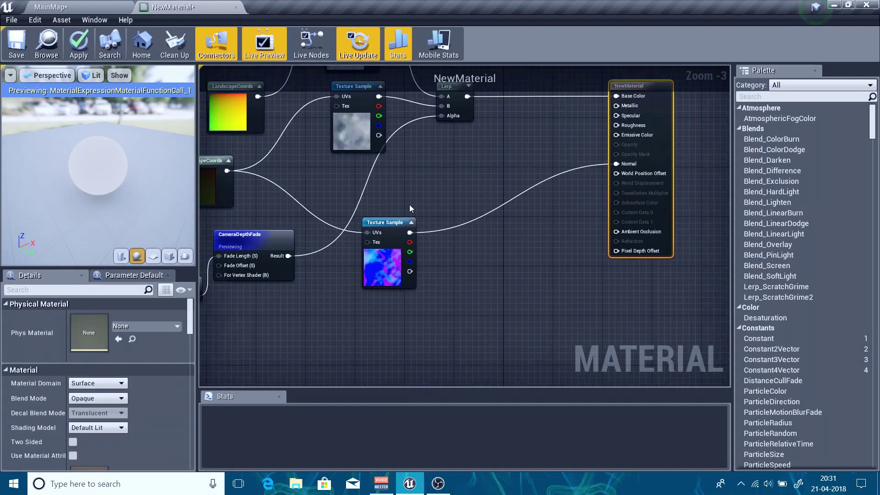
right_click_drag(418, 246, 357, 282)
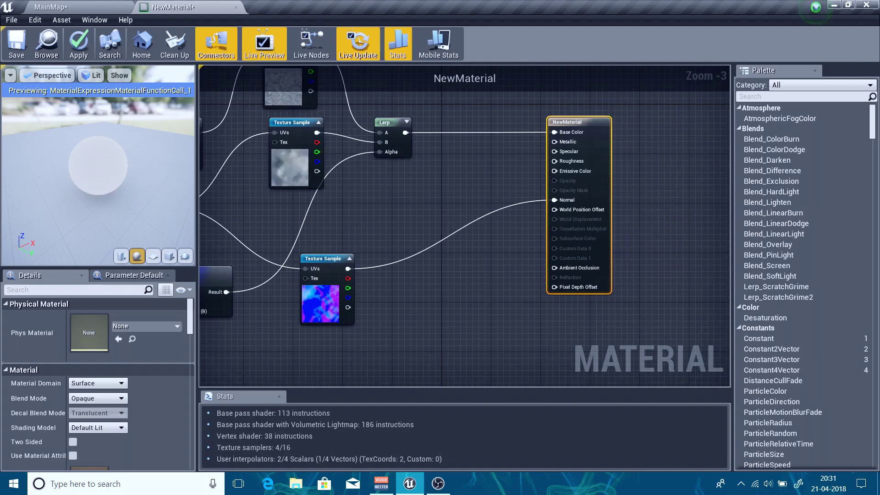
- Duplicate the basalt Texture Sample and Lerp nodes and place the copies beside the normal Texture Sample
right_click_drag(403, 185, 459, 199)
right_click_drag(292, 252, 399, 304)
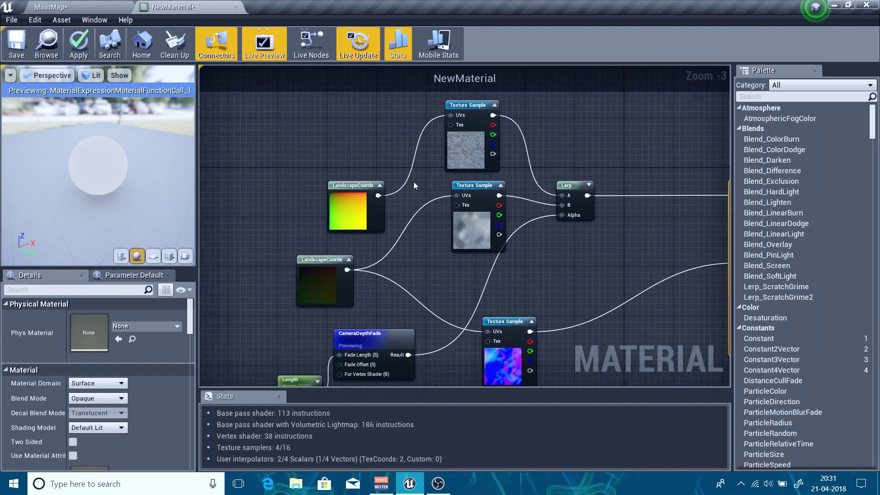
left_click(469, 144)
right_click_drag(559, 258, 486, 218)
left_click(514, 166)
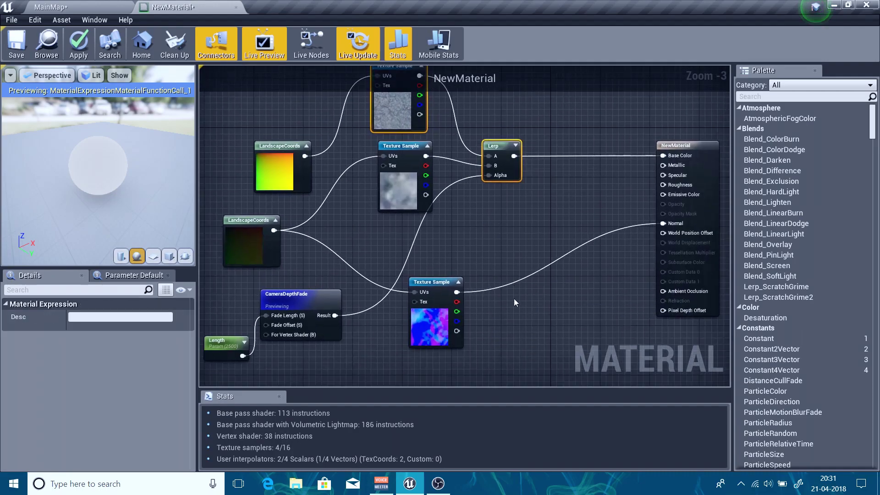
key("ctrl+c")
key("ctrl+v")
left_click_drag(597, 336, 548, 293)
- Set the duplicated Texture Sample's texture to T_Rock_Basalt_N
left_click(442, 248)
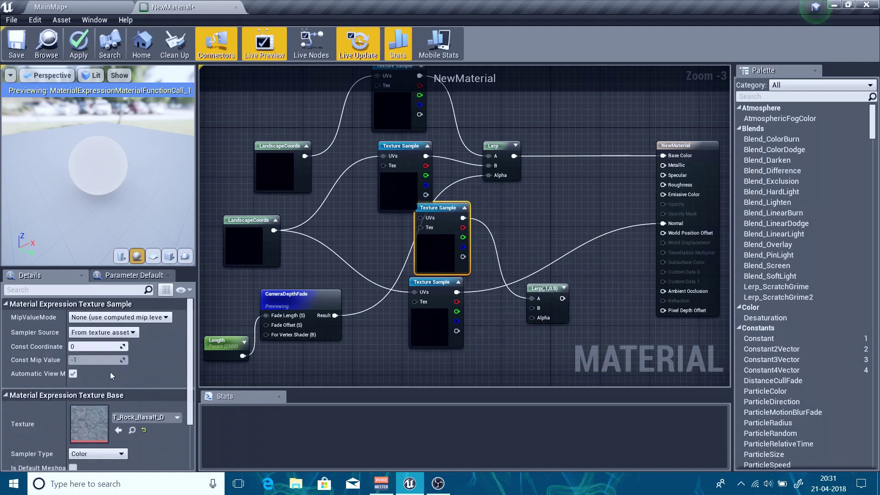
left_click(152, 418)
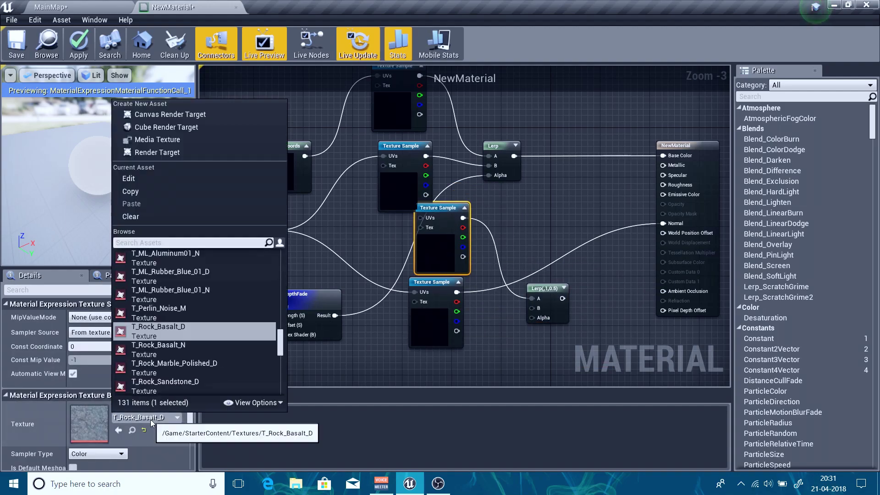
type("basalt")
left_click(188, 280)
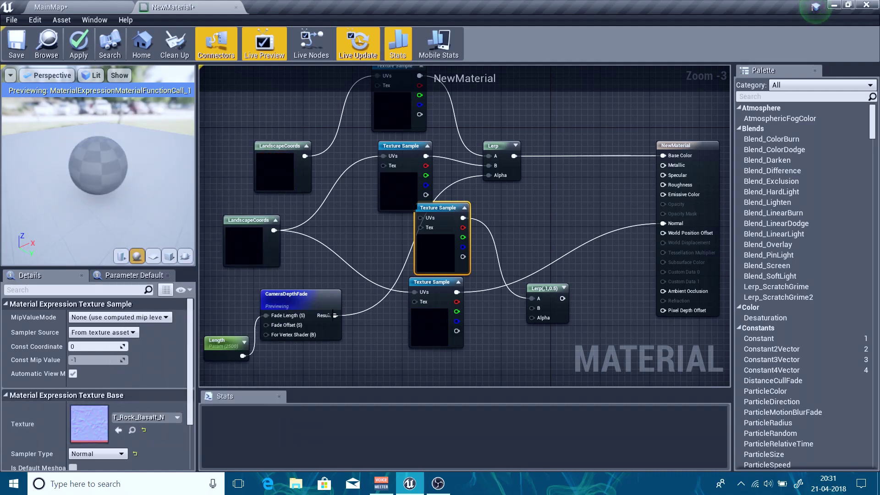
- Connect the existing normal Texture Sample to the new Lerp's B, CameraDepthFade to its Alpha, and its output to the material's Normal
left_click_drag(336, 315, 457, 292)
left_click_drag(557, 299, 662, 227)
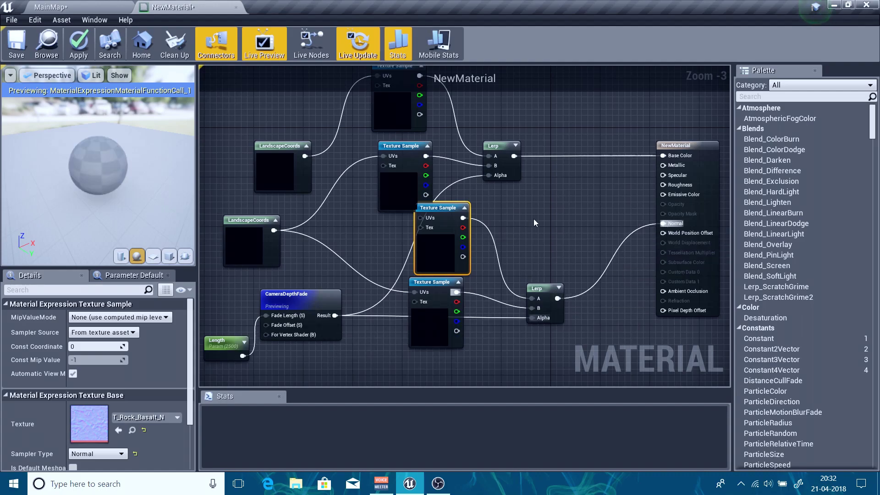
right_click_drag(538, 219, 624, 235)
left_click_drag(434, 273, 455, 265)
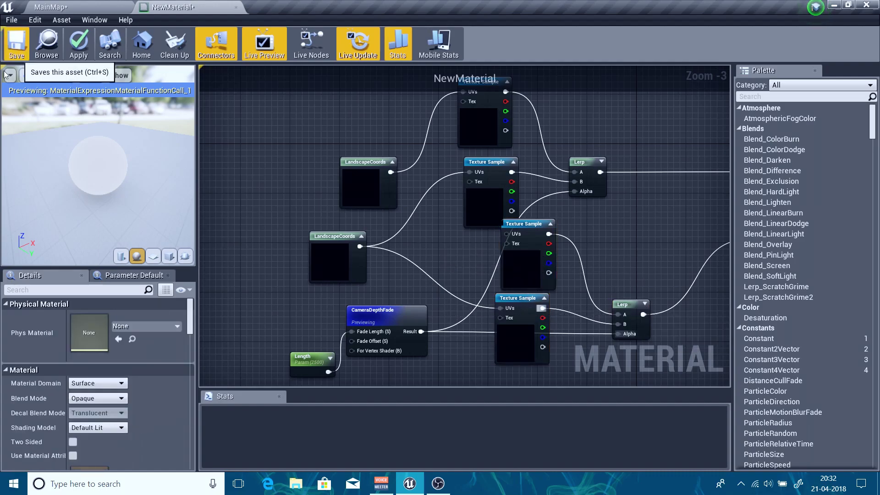
- Save NewMaterial and apply its changes to the world
key("ctrl+s")
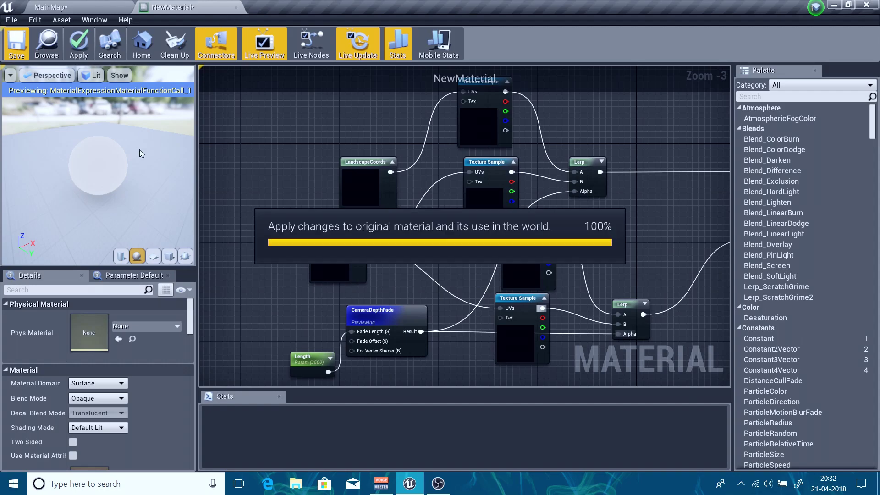
left_click(448, 485)
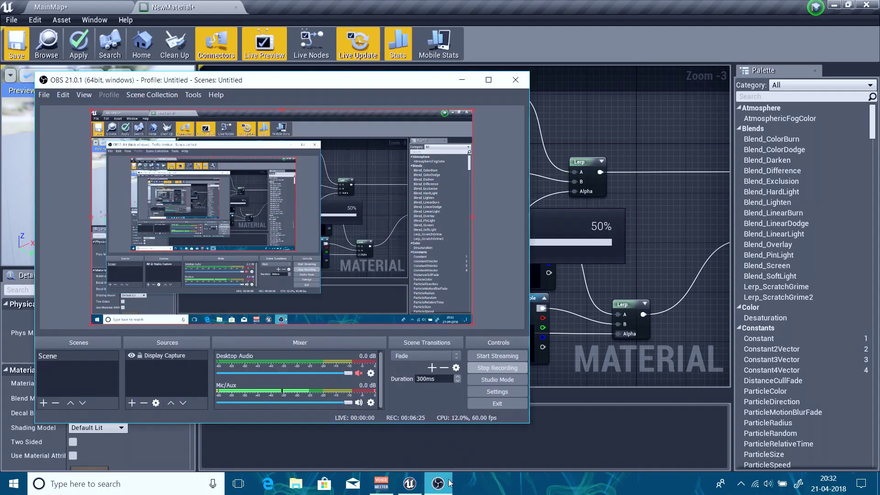
left_click(449, 484)
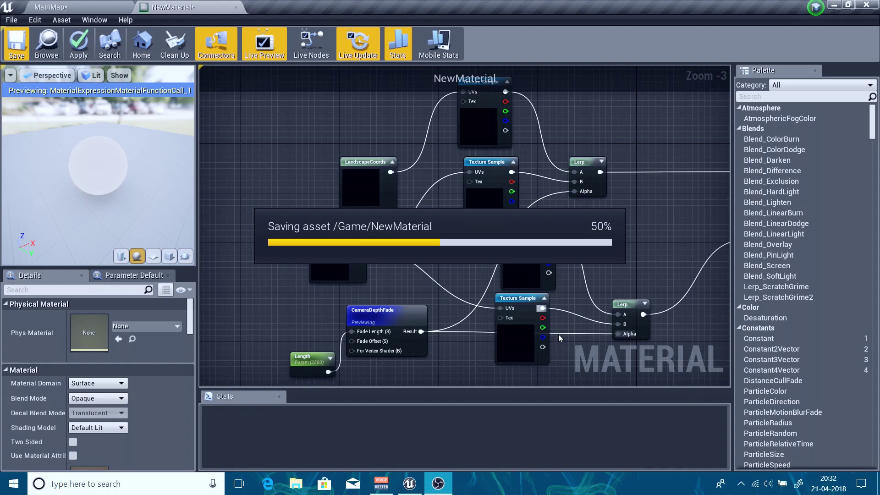
- Inspect the rock material on the mountain in MainMap from afar and up close, with camera speed set to 4
left_click(90, 6)
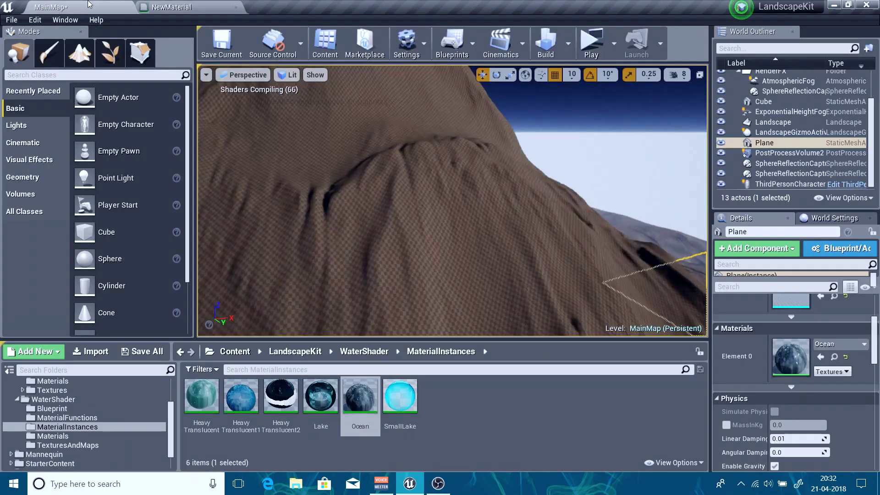
right_click_drag(453, 200, 454, 168)
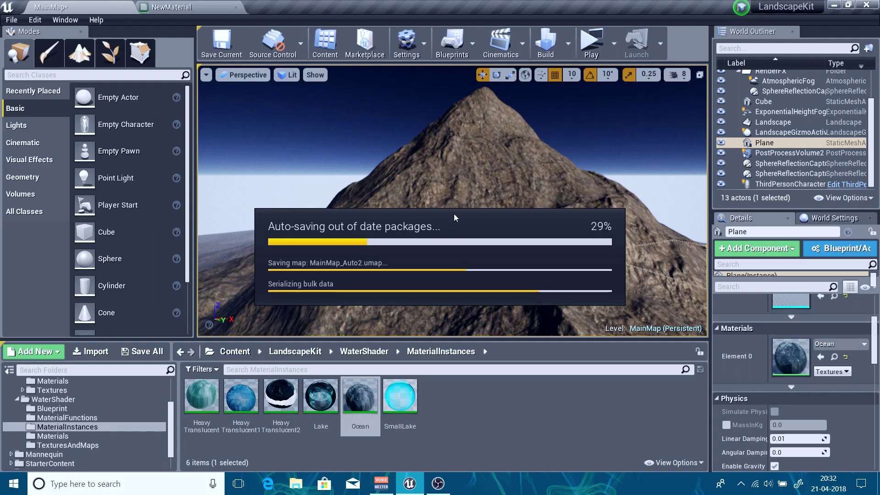
right_click_drag(453, 201, 480, 213)
key("w")
left_click(682, 83)
left_click(677, 74)
left_click(716, 101)
right_click_drag(554, 202, 661, 170)
right_click_drag(477, 174, 348, 4)
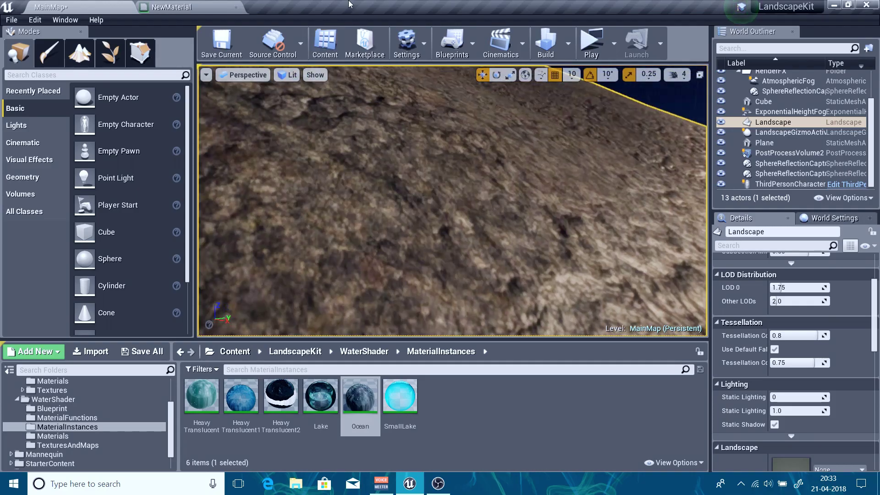
- Review the NewMaterial node graph, close it and return to MainMap
left_click(181, 6)
scroll(508, 254, "up", 3)
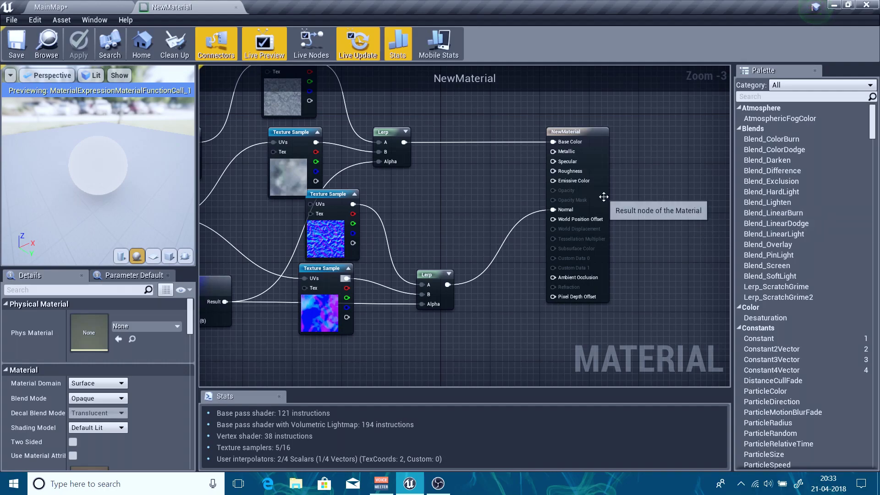
right_click_drag(490, 185, 546, 211)
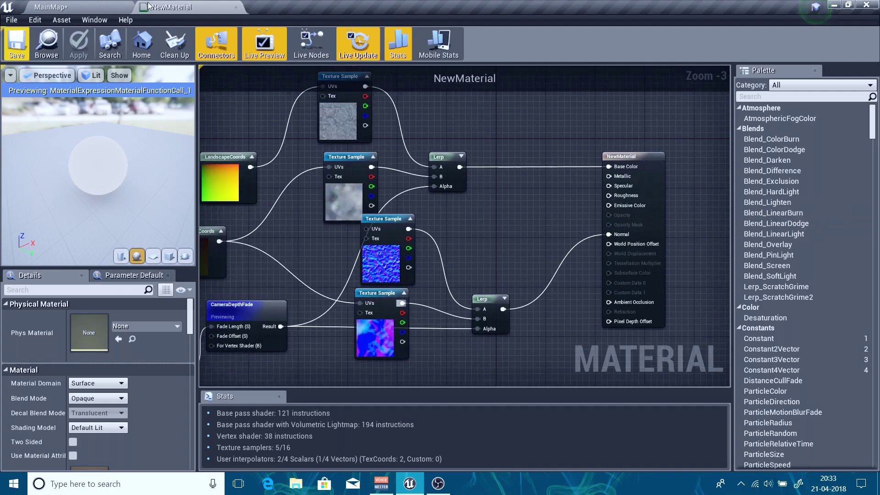
left_click(83, 6)
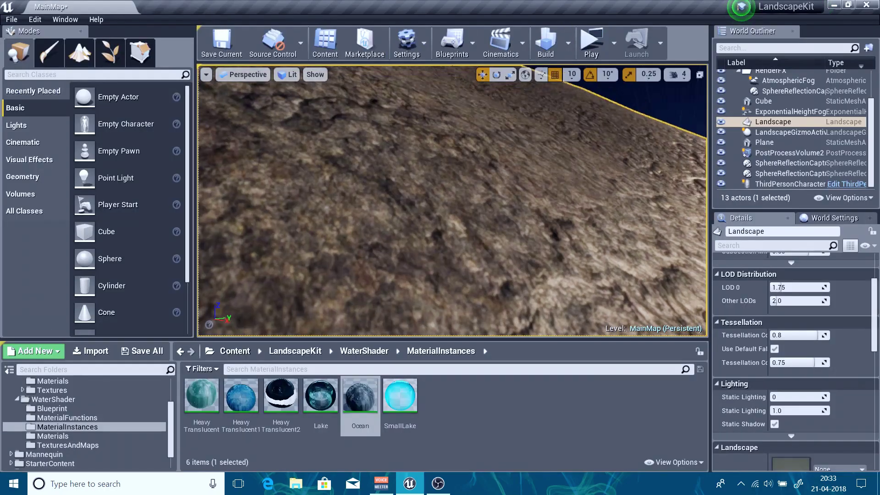
- Deselect the landscape and examine how its close-up and distant rock textures blend across the slopes
right_click_drag(452, 200, 357, 220)
scroll(789, 137, "up", 2)
left_click(775, 75)
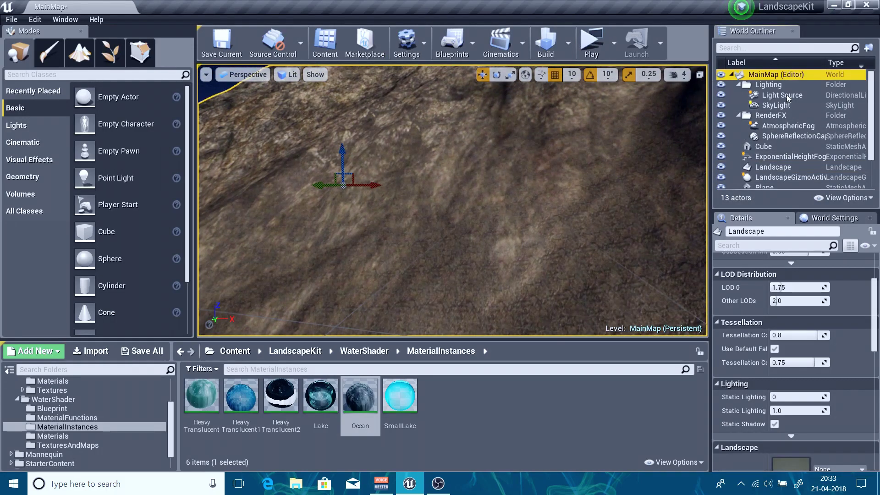
right_click_drag(541, 183, 578, 149)
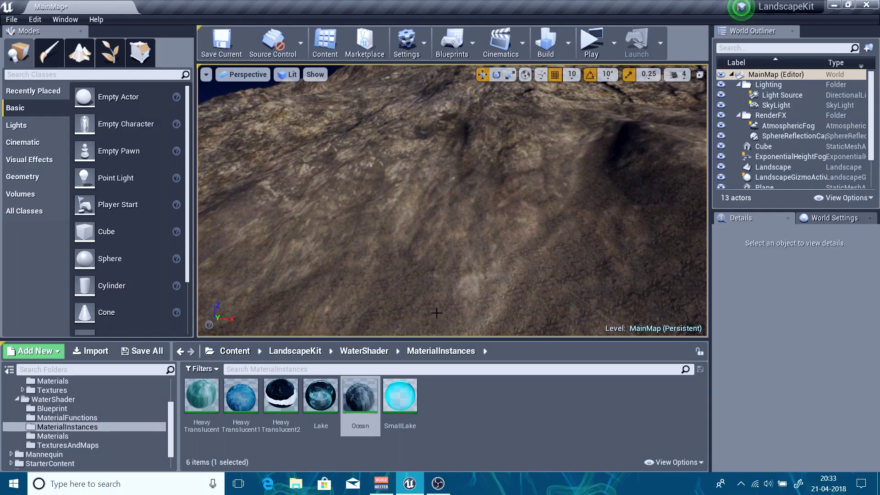
mouse_move(448, 289)
right_mouse_down()
mouse_move(491, 257)
mouse_move(577, 275)
mouse_move(605, 266)
mouse_move(569, 257)
mouse_move(477, 298)
mouse_move(451, 296)
right_mouse_up()
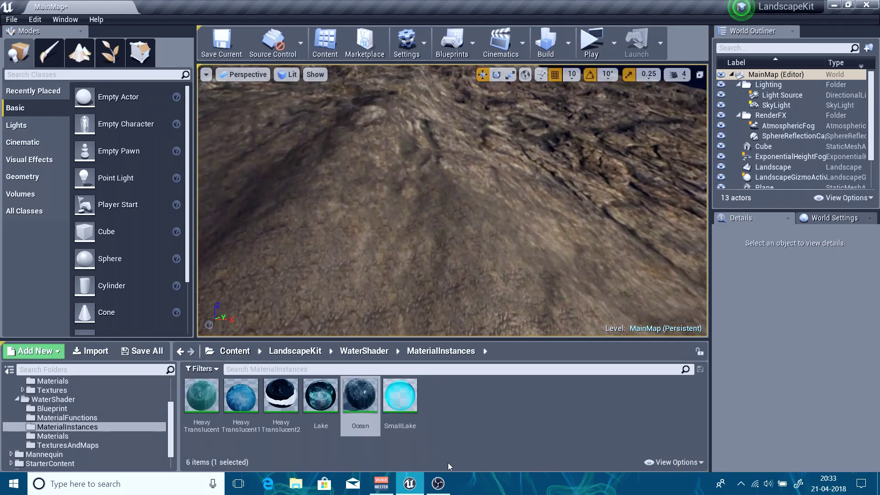
left_click(438, 483)
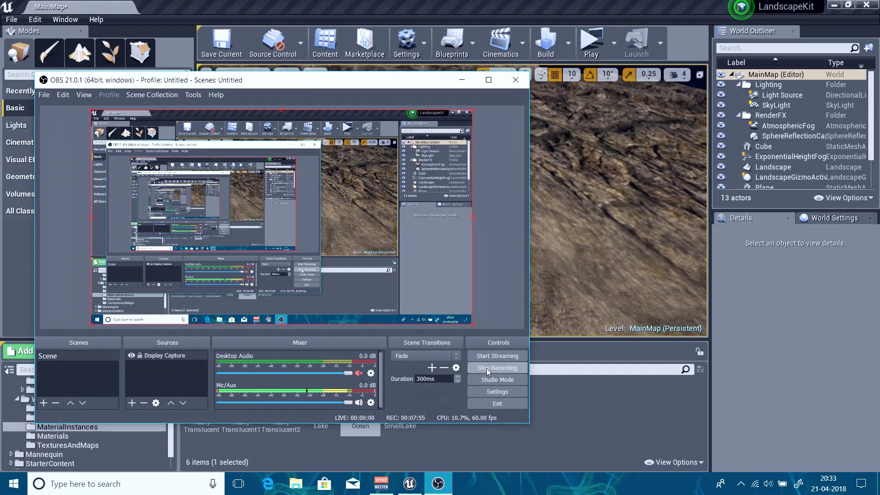